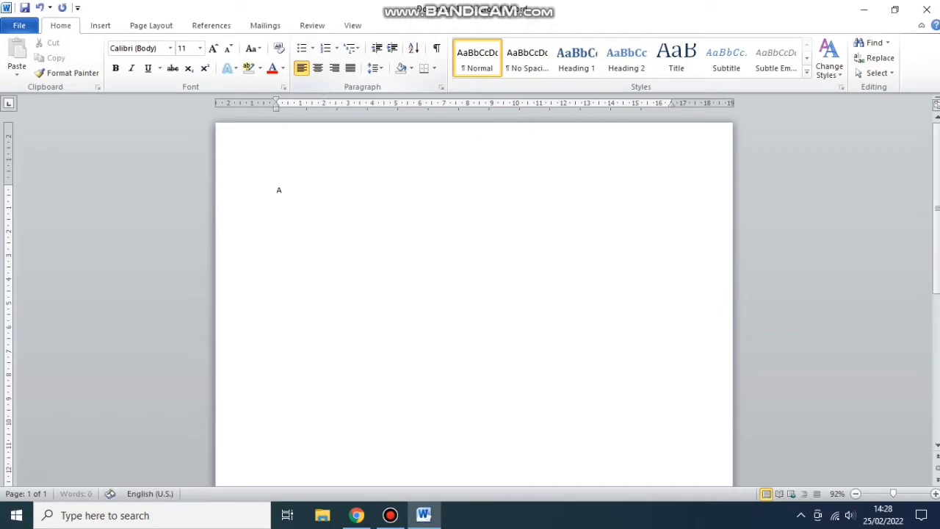
- Type 'ADI COMPUTER', then the line 'LAPTOP - KOMPUTER - PRINTER - CCTV - NETWORKING' below it
type("DI COMPUTER")
key("Return")
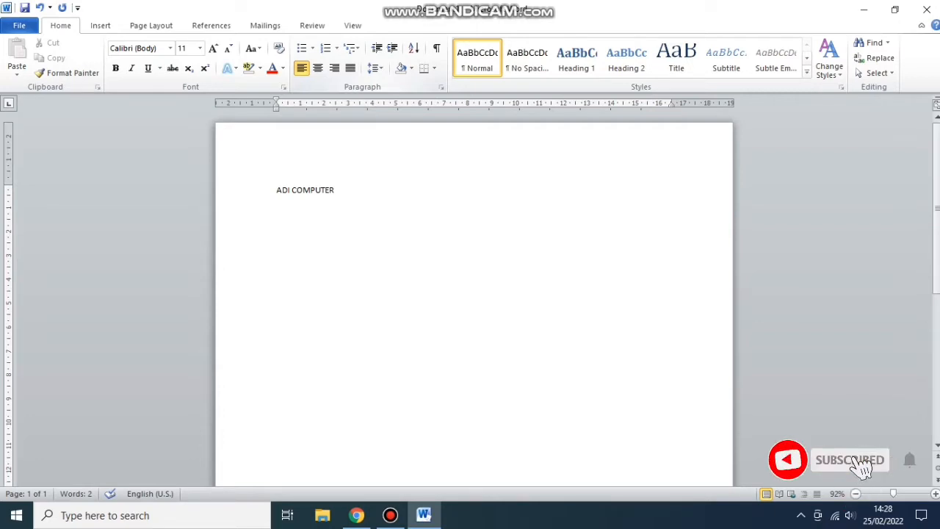
type("LAPT")
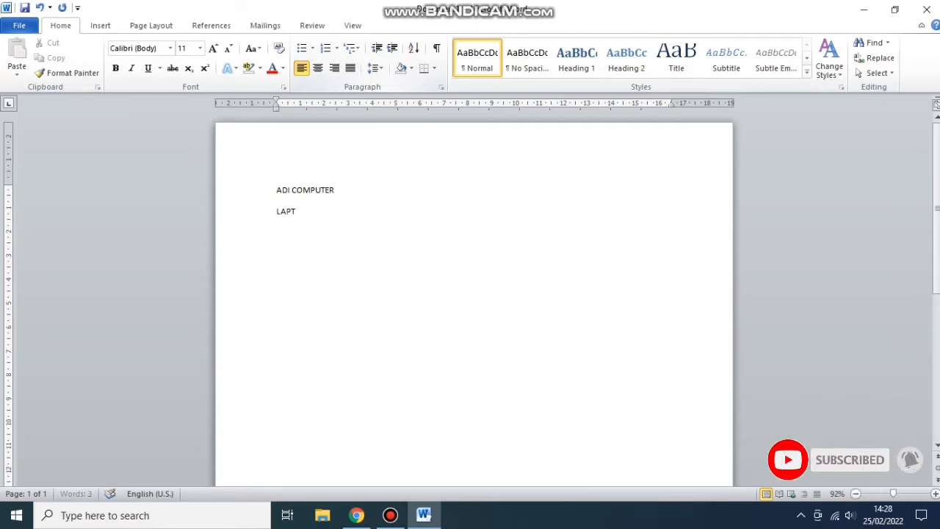
type("OP")
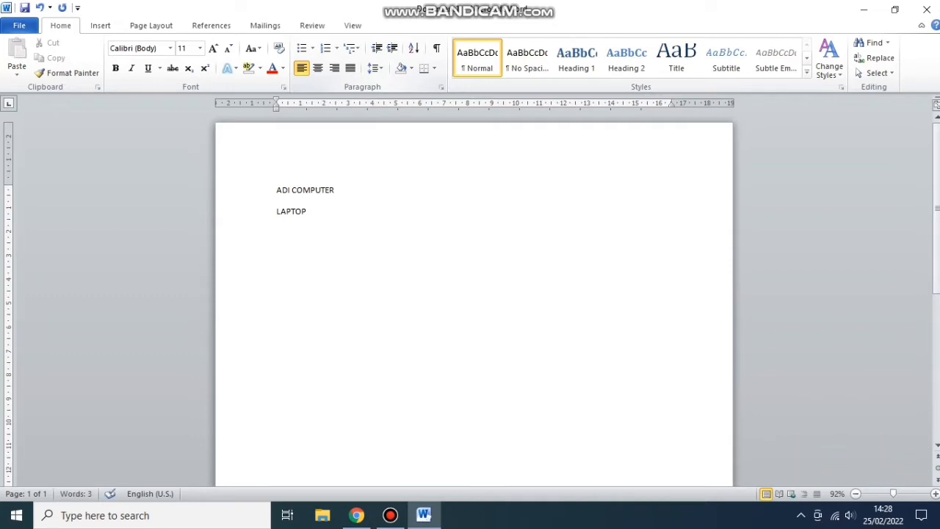
type(" - ")
type("KO")
type("MPUTER")
type(" - ")
type("PRINT")
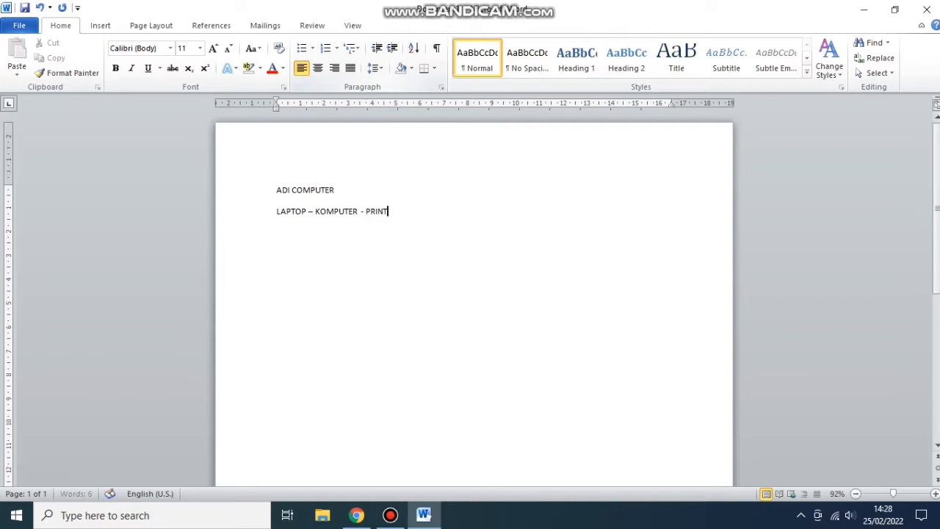
type("ER - CCTV -")
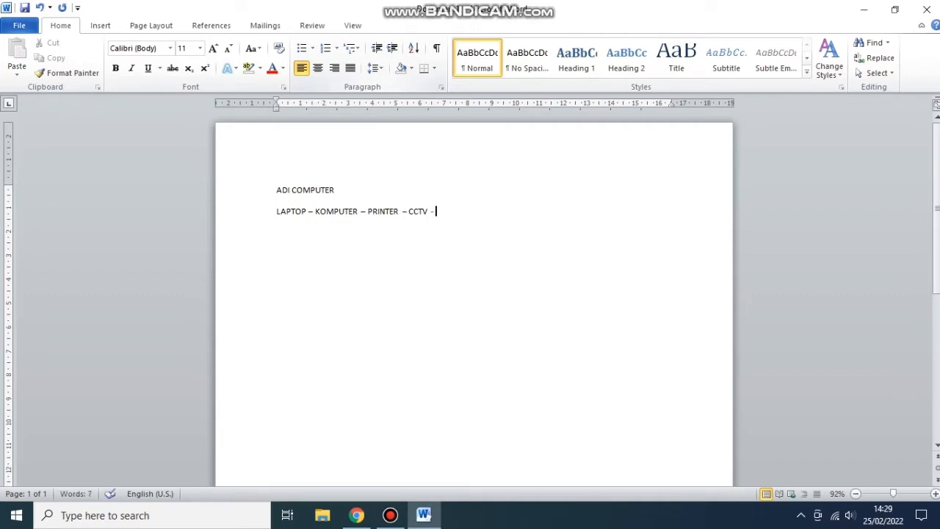
type(" NETWORKING")
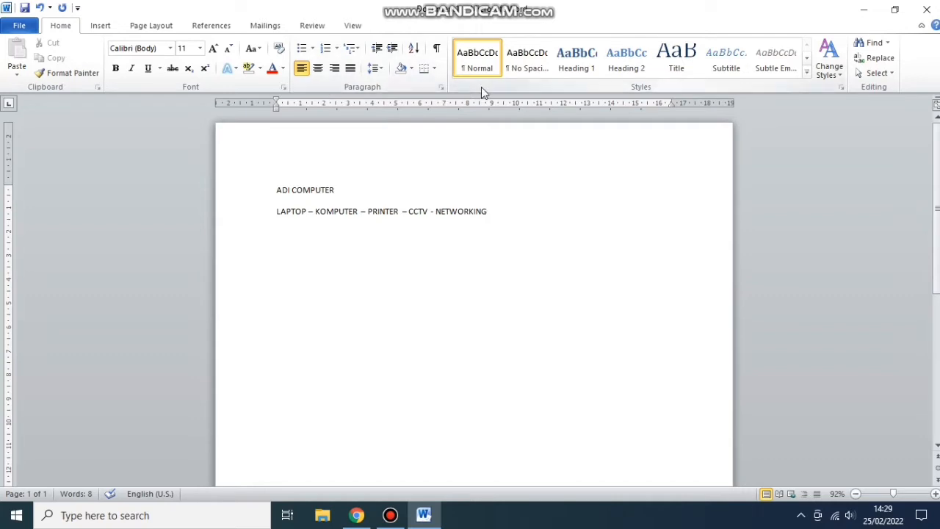
key("Return")
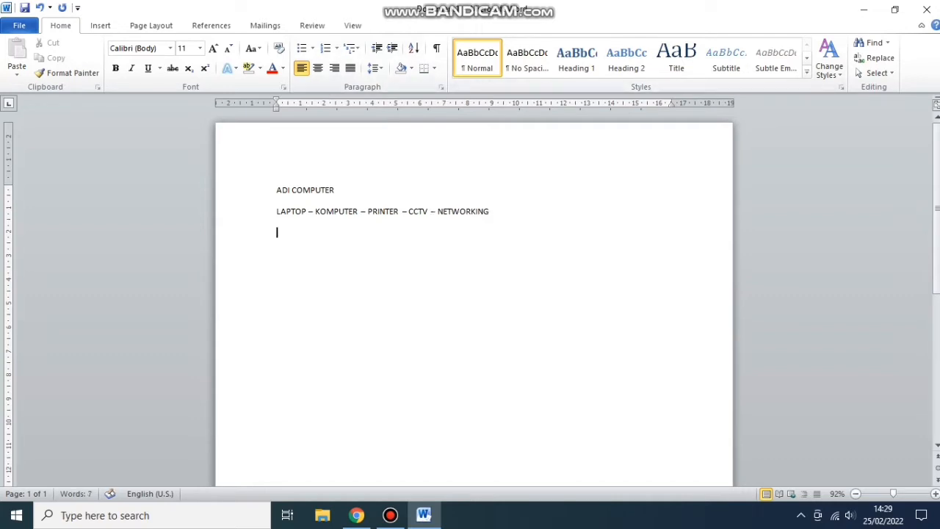
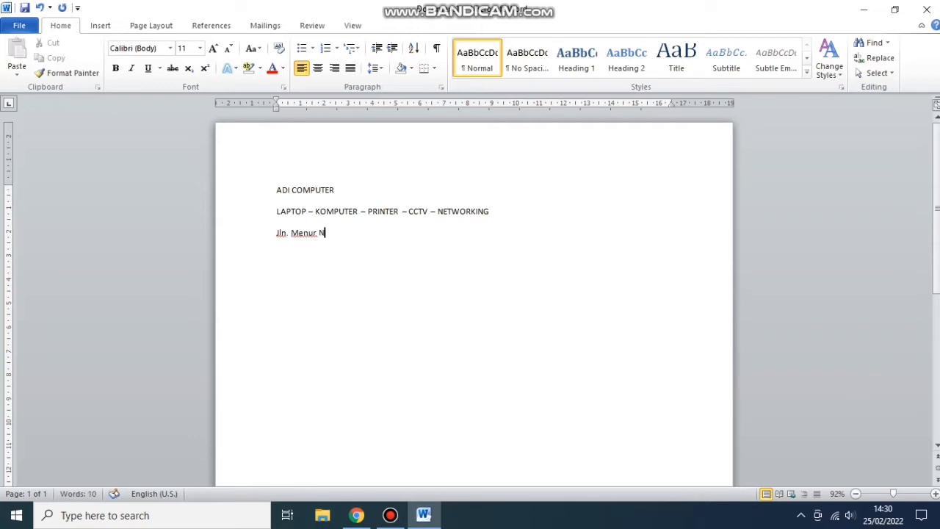
- Type the shop's street address, then an 'HP/WA.' line with the phone number below it
key("Return")
left_click_drag(277, 235, 284, 241)
double_click(317, 255)
type("Hpo")
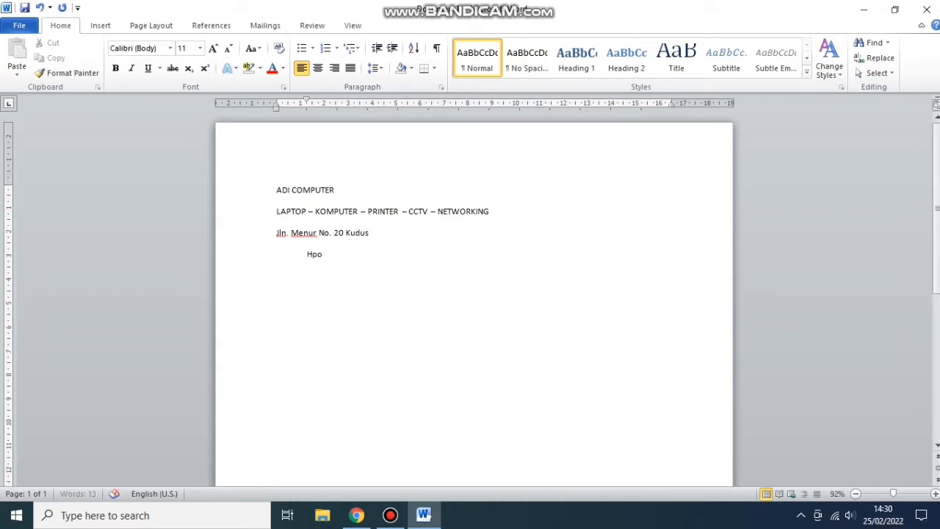
key("BackSpace")
key("BackSpace")
type("P?")
key("BackSpace")
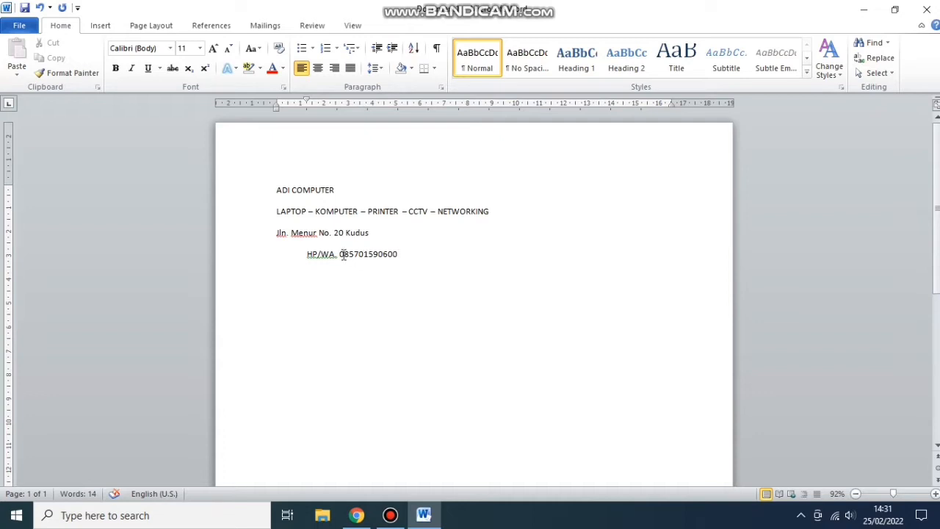
- Remove the indent before the HP/WA. line so it sits flush left
left_click(307, 254)
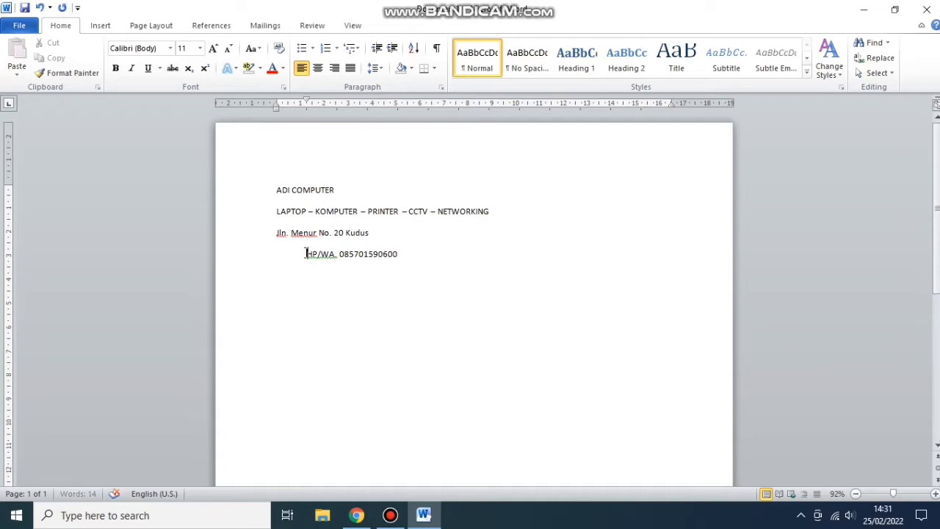
key("BackSpace")
left_click(385, 255)
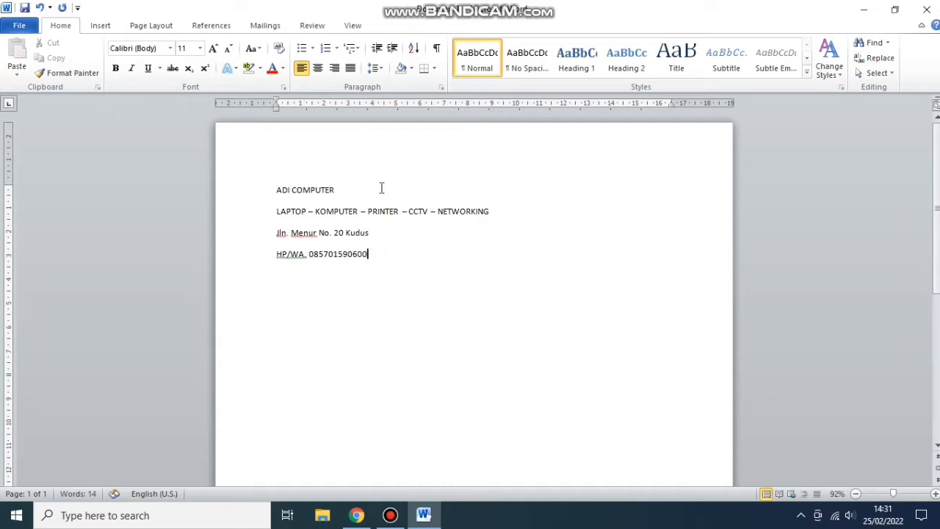
left_click(346, 189)
- Make the ADI COMPUTER title 20 pt
left_click_drag(277, 190, 336, 193)
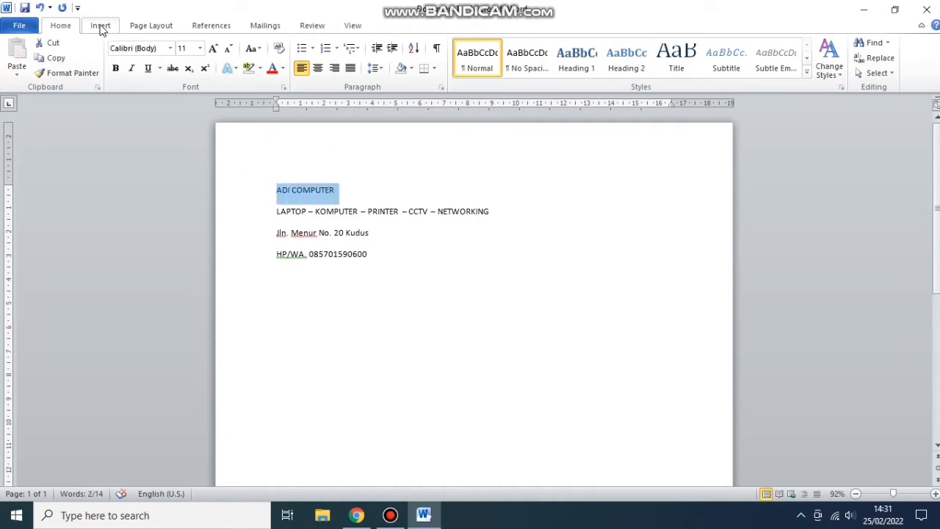
left_click(199, 47)
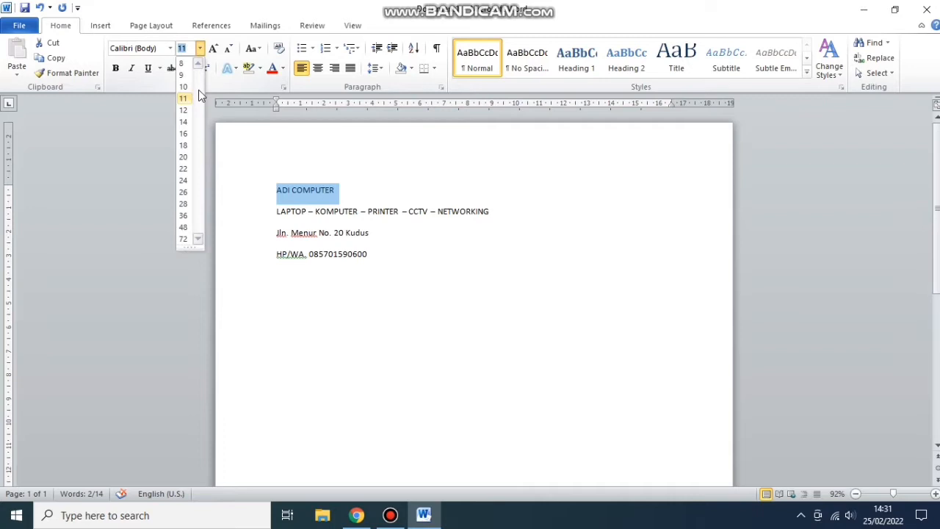
left_click(185, 156)
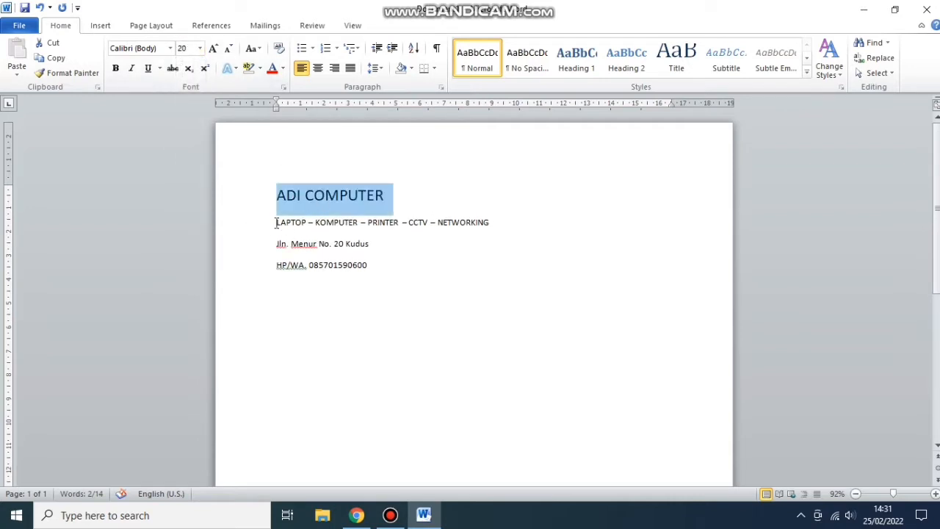
- Set spacing after to 0 pt for the three lines under the title
left_click_drag(277, 222, 366, 266)
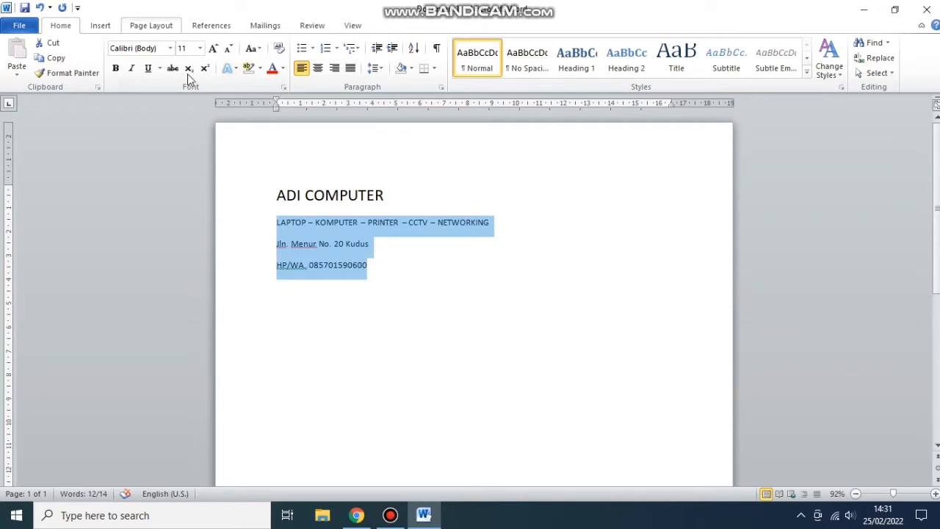
left_click(151, 26)
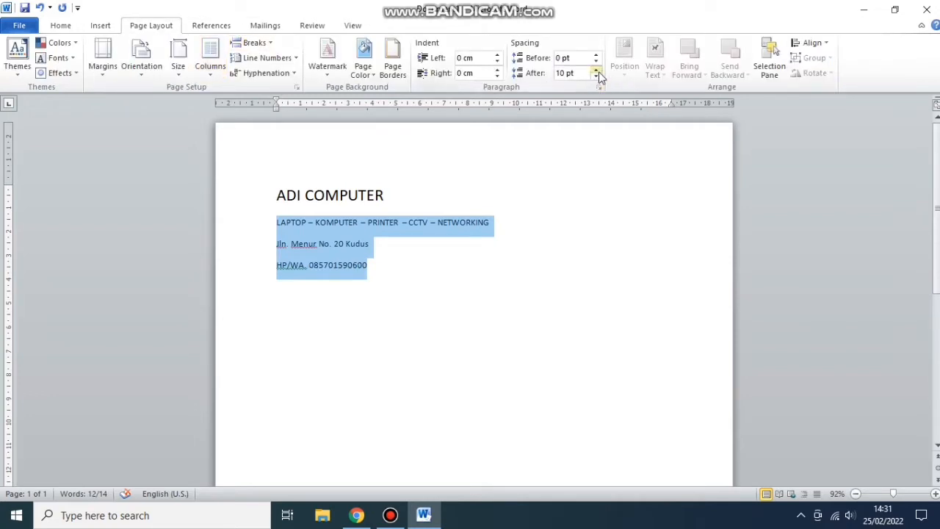
left_click(599, 71)
left_click(596, 77)
left_click(596, 77)
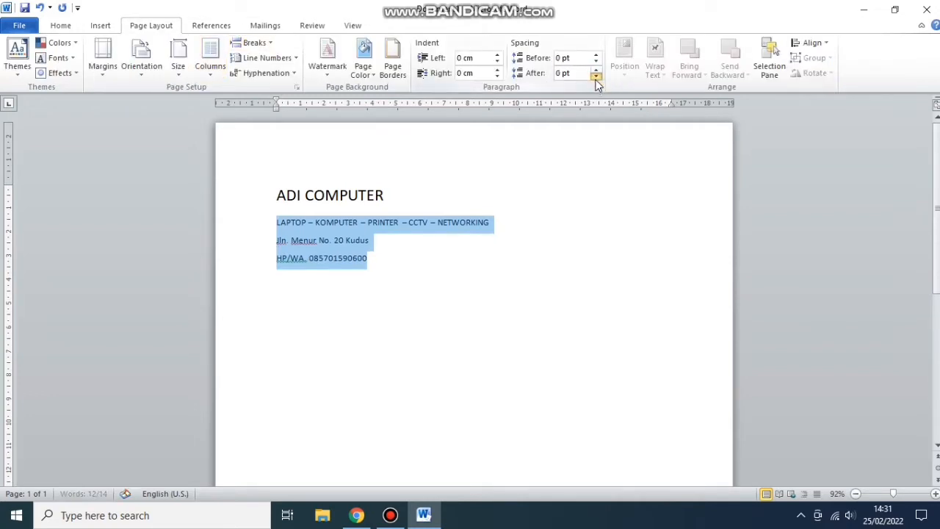
left_click(596, 78)
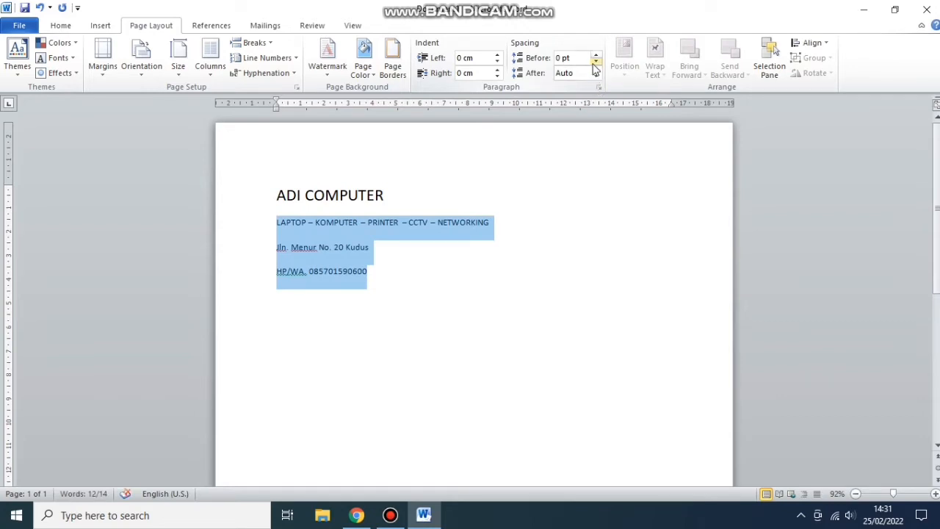
left_click(596, 77)
left_click(495, 236)
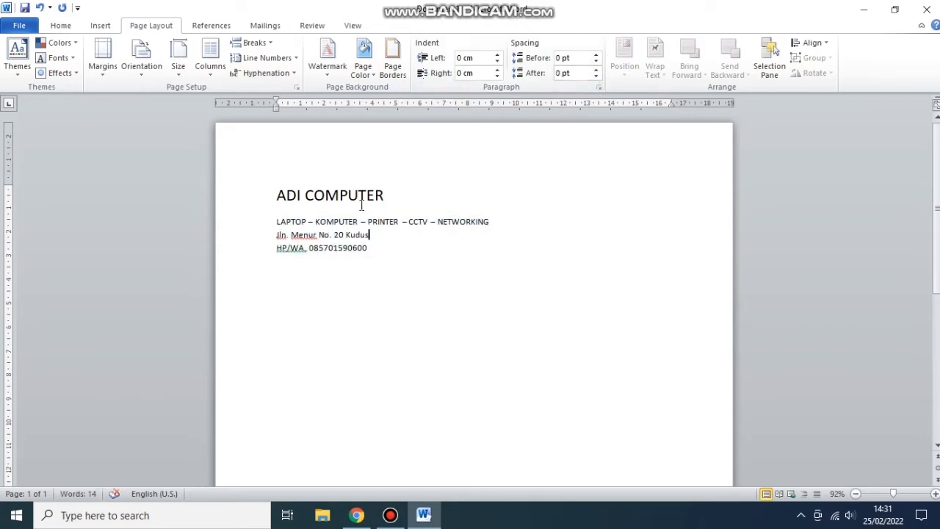
- Set the ADI COMPUTER title's spacing after to 0 pt as well
left_click_drag(277, 194, 393, 197)
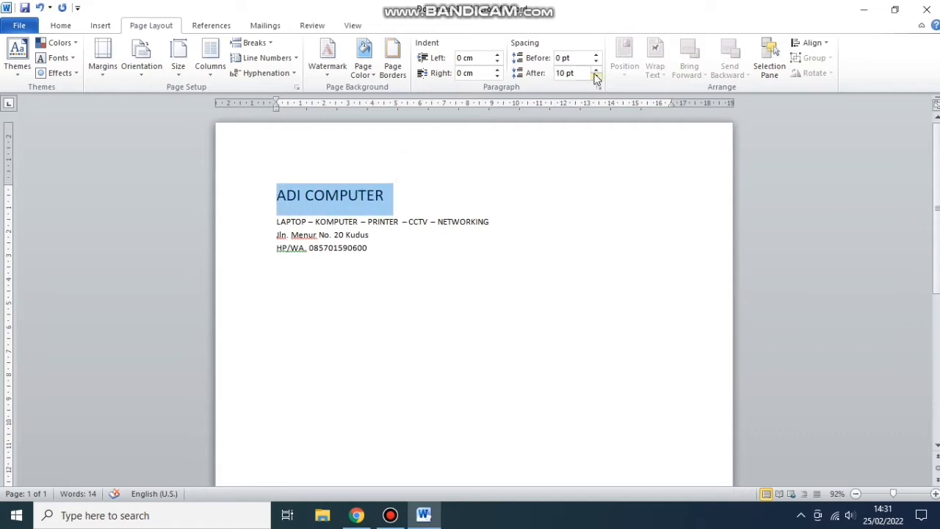
left_click(596, 71)
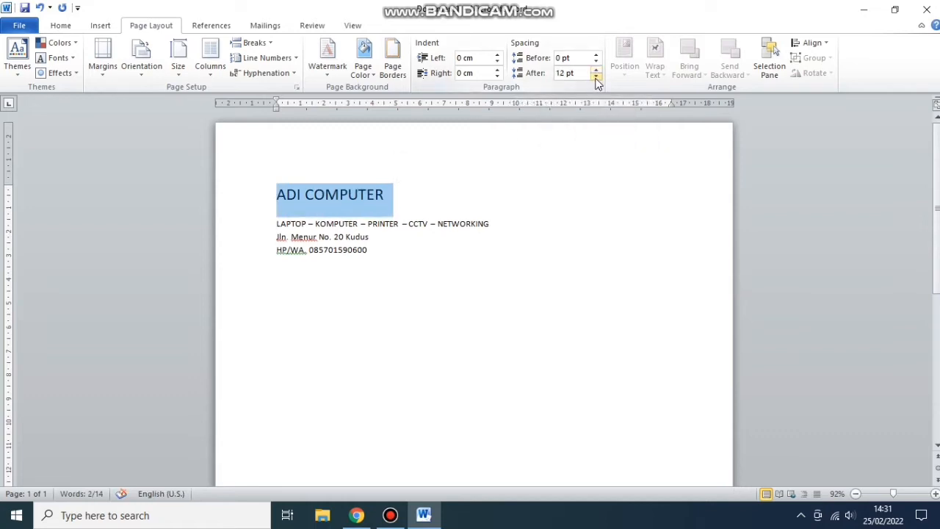
left_click(596, 77)
left_click(596, 77)
left_click(543, 151)
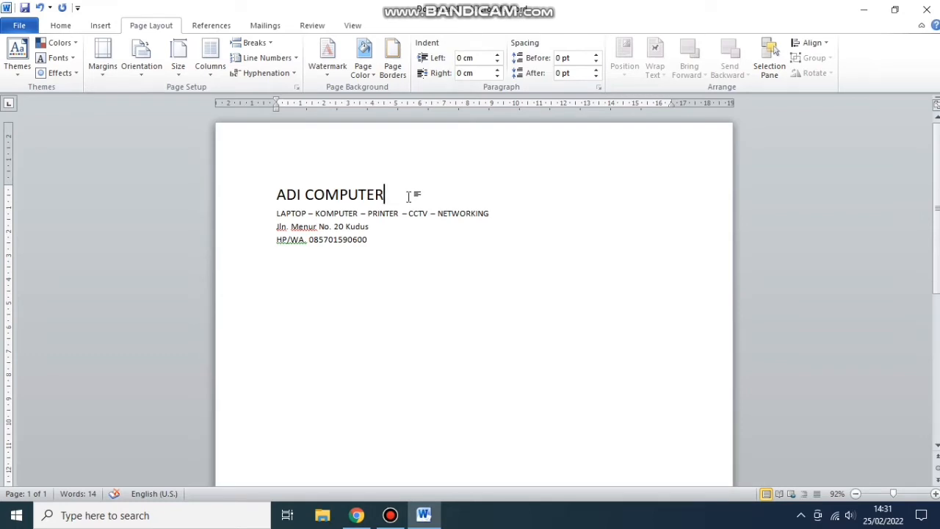
key("Tab")
key("Tab")
key("Tab")
key("Tab")
key("Tab")
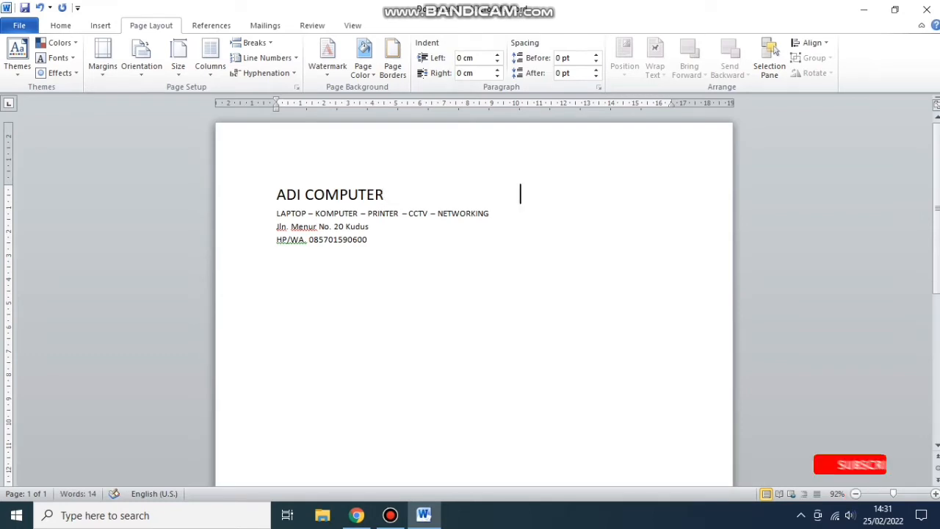
- Tab to the right of the title and type 'Kudus, .........' as a date placeholder
key("Tab")
key("Tab")
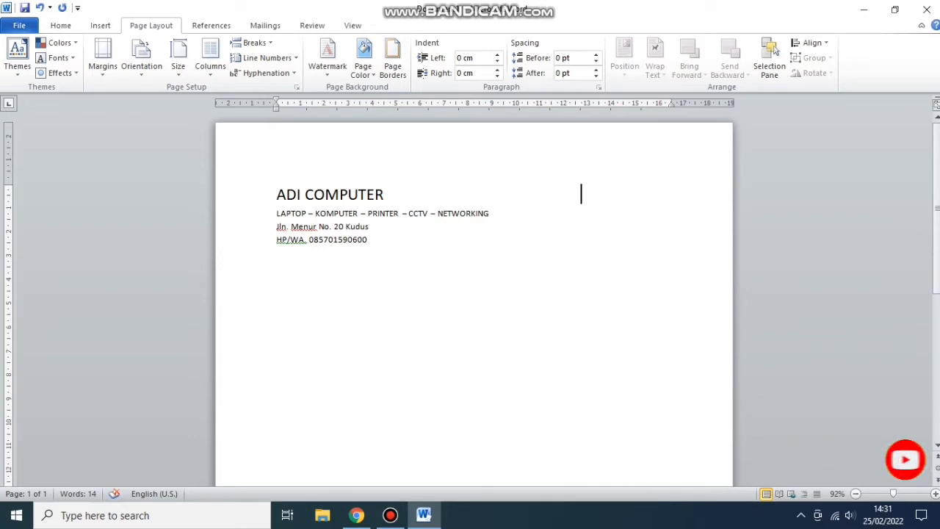
key("BackSpace")
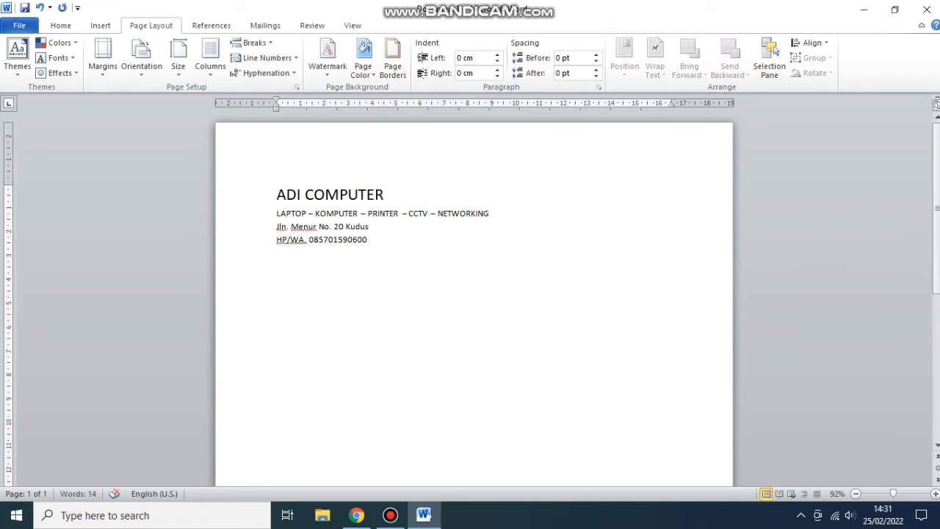
key("Tab")
type("ku")
key("BackSpace")
key("BackSpace")
type("K")
key("BackSpace")
type("udus, ....")
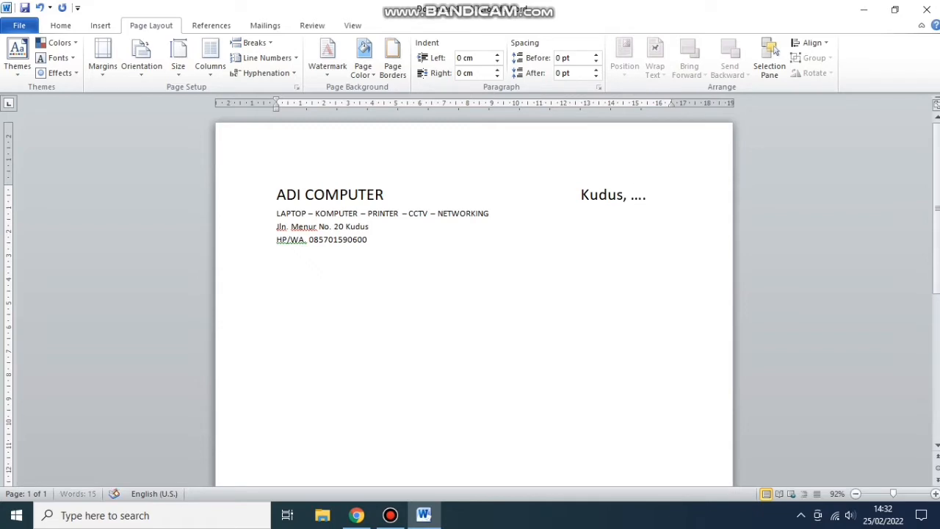
type(".....")
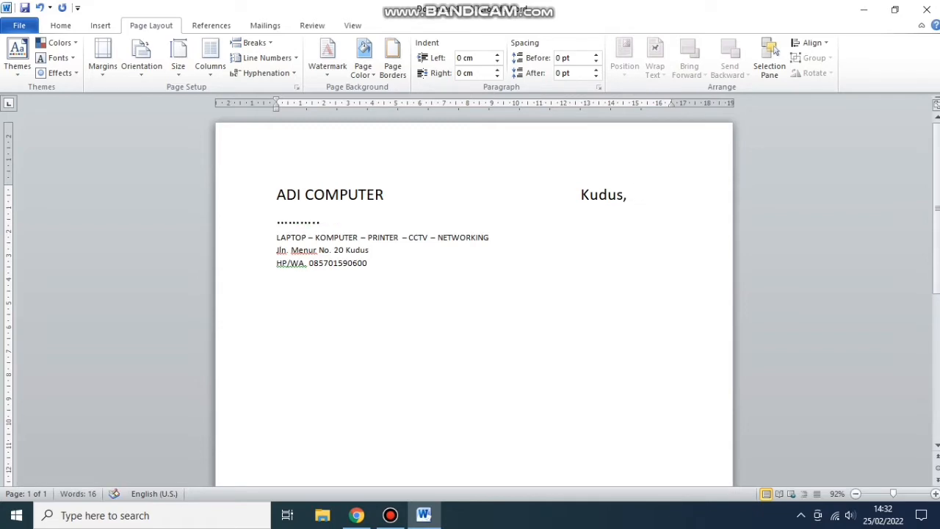
key("BackSpace")
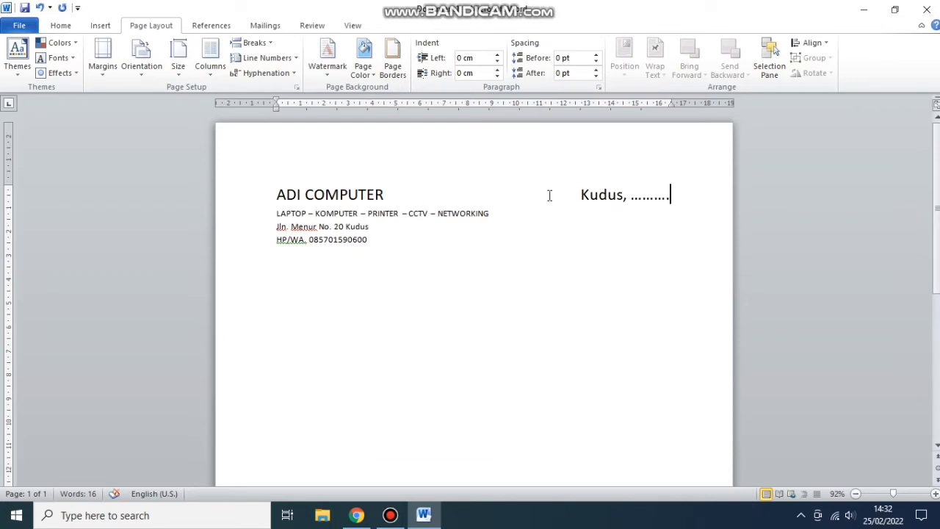
- Make the Kudus placeholder size 11 and lengthen its dots to fill the line
left_click_drag(581, 194, 667, 184)
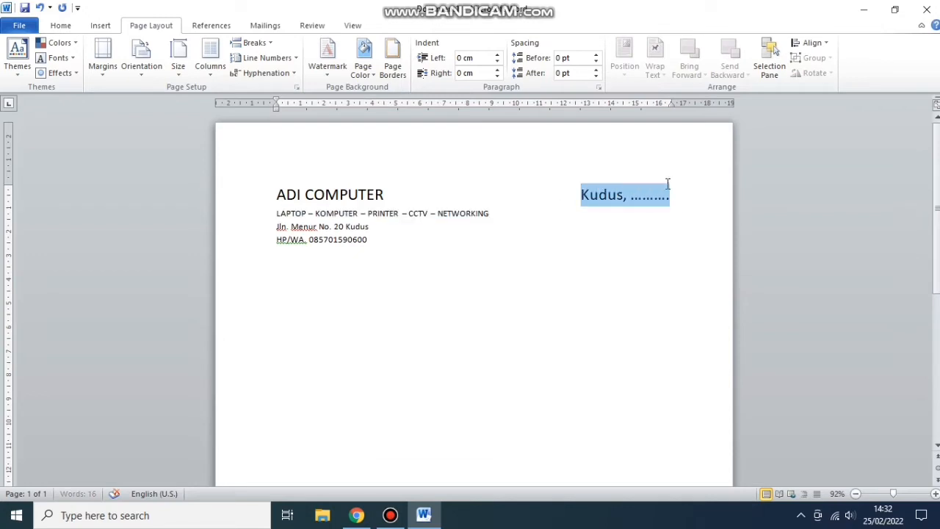
left_click(61, 25)
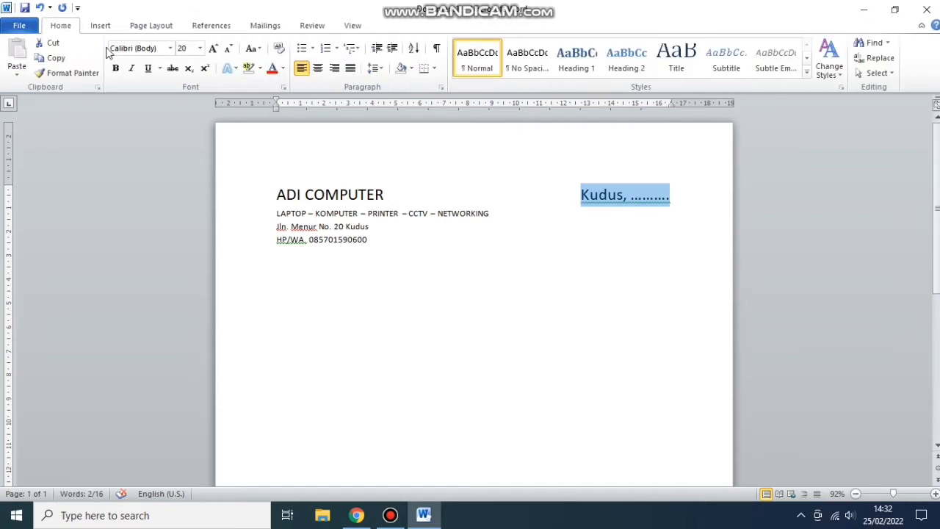
left_click(200, 48)
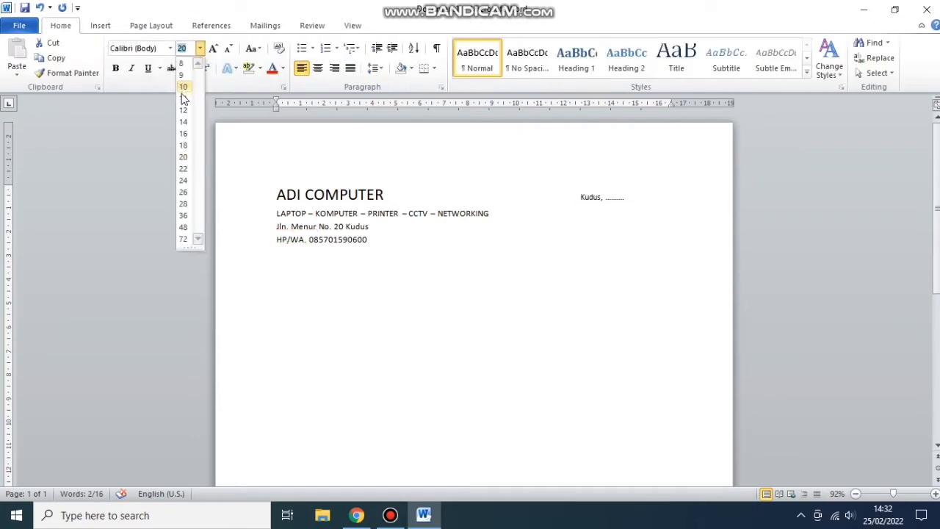
left_click(183, 99)
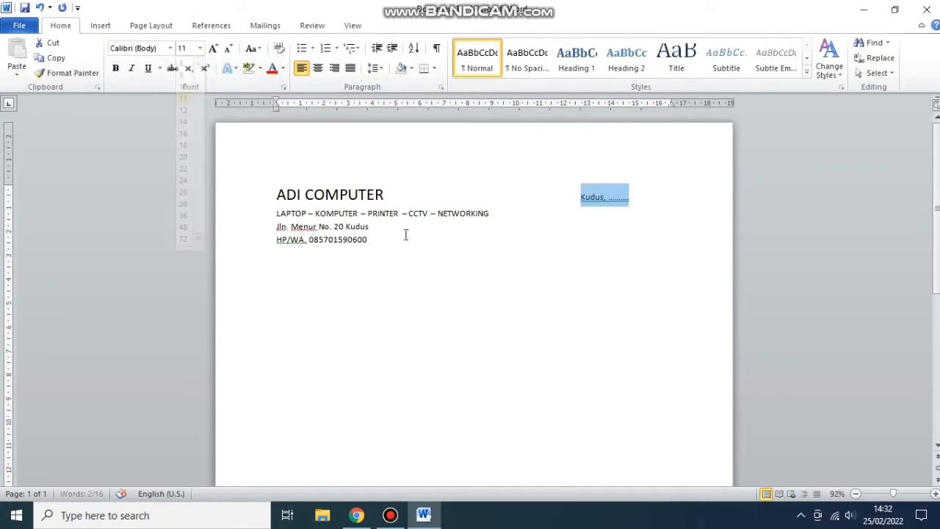
left_click(652, 194)
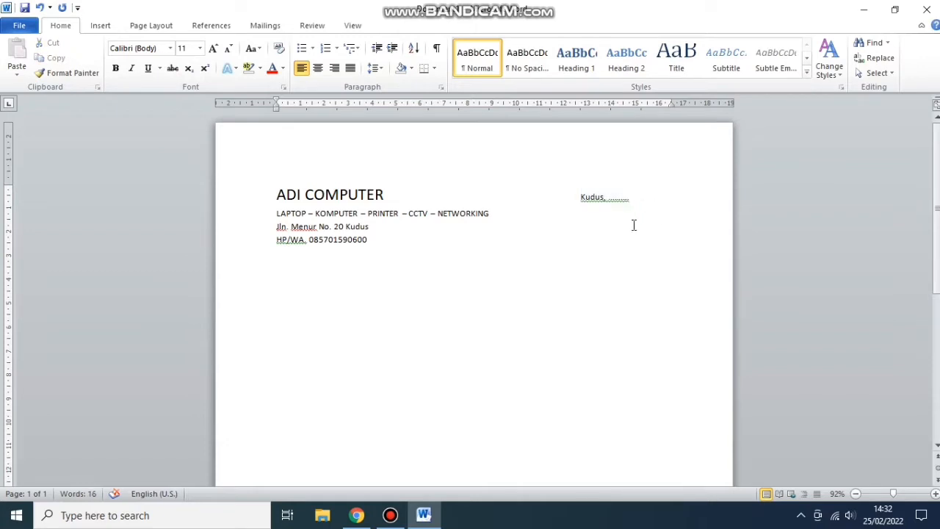
type("...................")
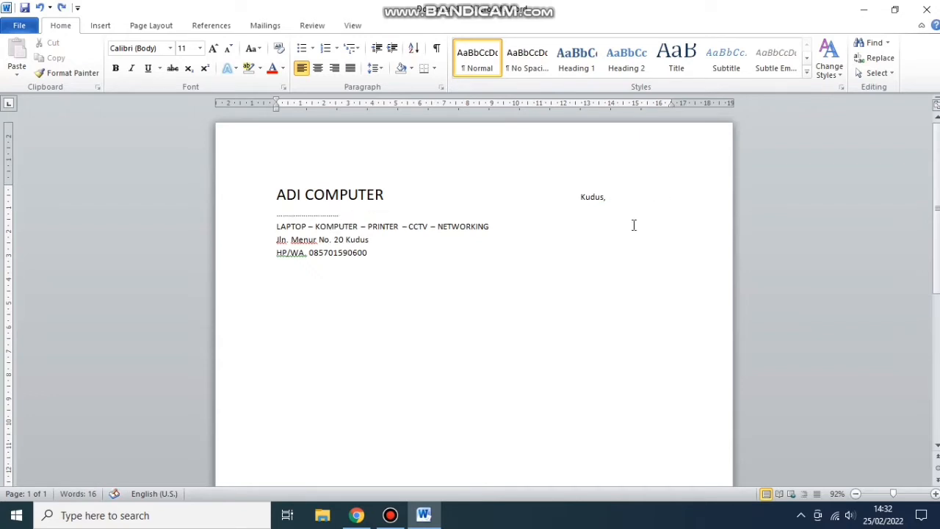
key("BackSpace")
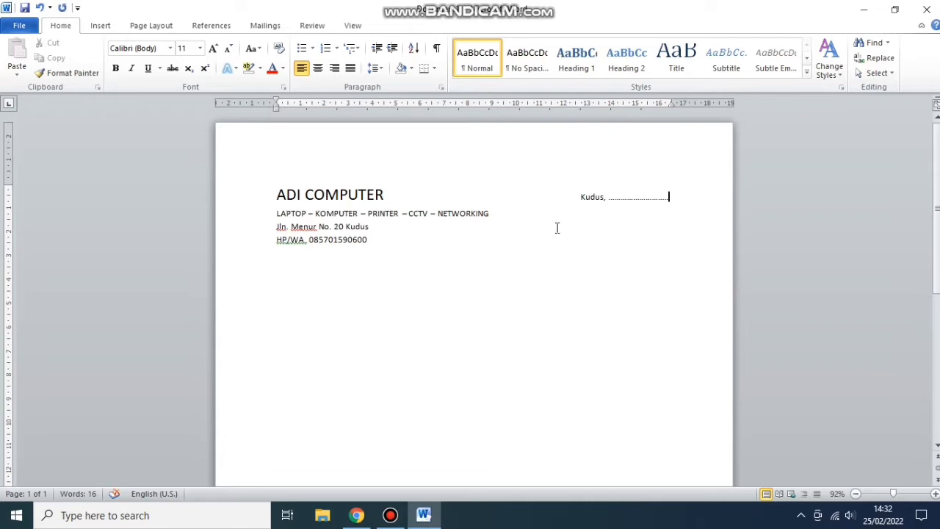
- Add a right-column 'Kpd. Yth, ......' line after the services line
left_click(518, 215)
left_click(581, 195)
key("BackSpace")
key("Tab")
left_click(529, 213)
key("Tab")
key("Tab")
key("Tab")
type("Kpd.")
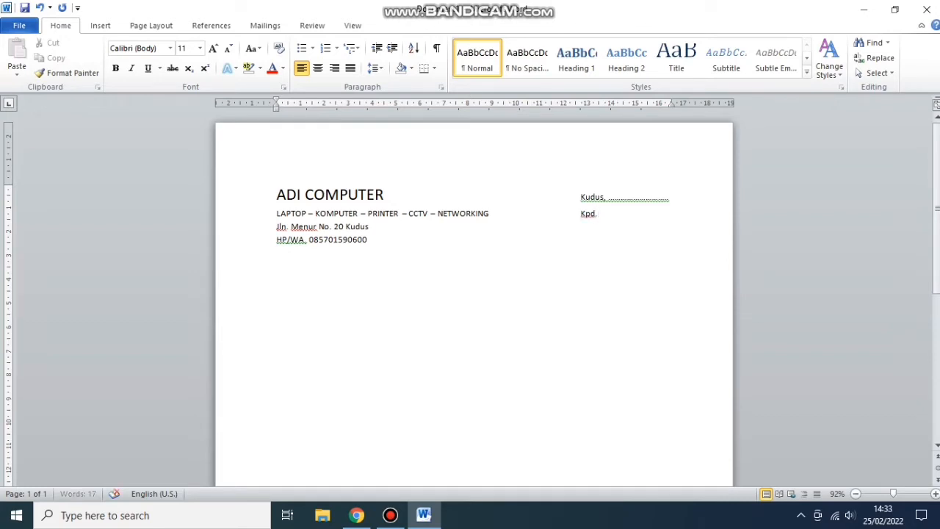
type(" Y")
type("th")
type(",")
type(" ......")
type("....")
type("...")
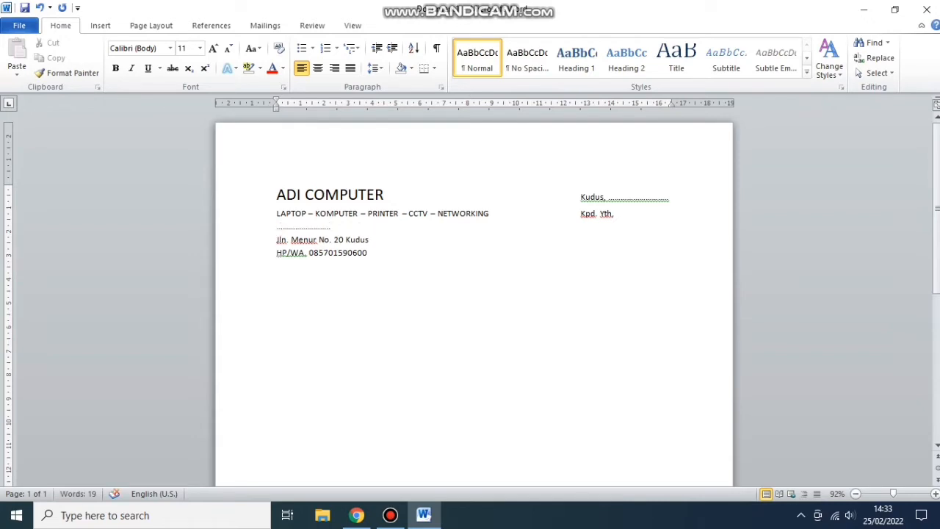
key("BackSpace")
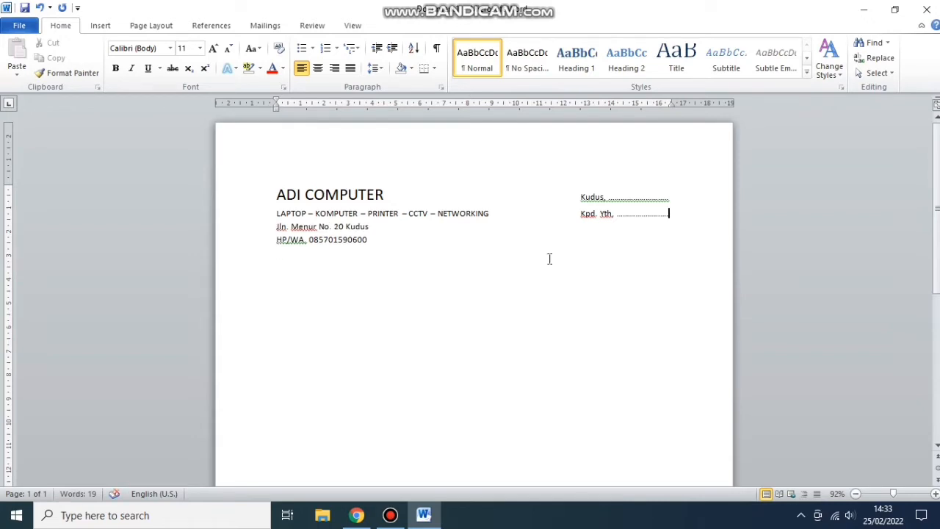
- Add a dotted blank line at the right, after the address line
left_click(389, 228)
key("Tab")
key("Tab")
type("................")
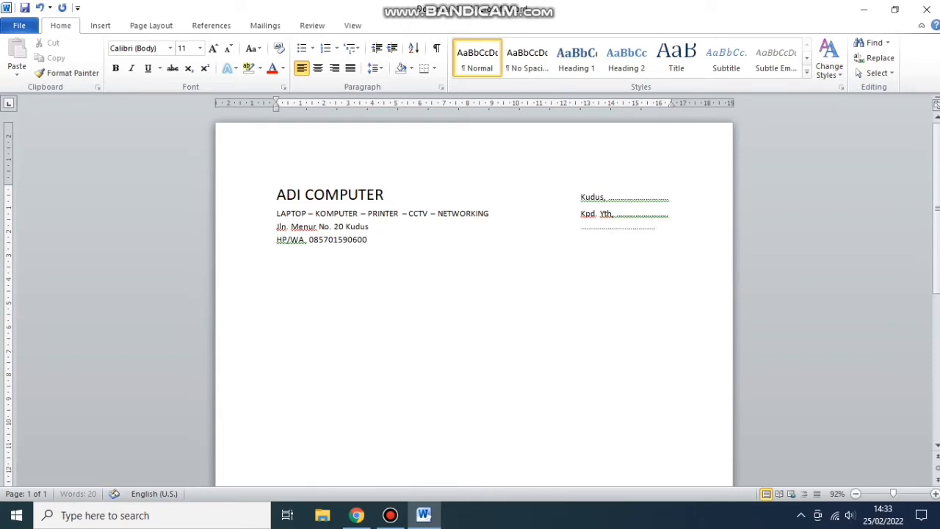
type("....")
key("BackSpace")
- Type another dotted blank line in the right column, level with the HP/WA line
double_click(375, 245)
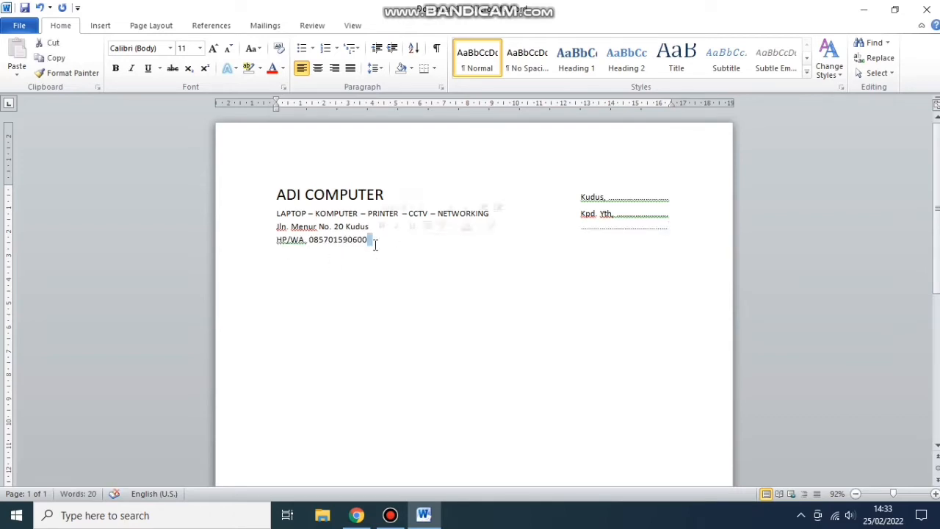
left_click(414, 348)
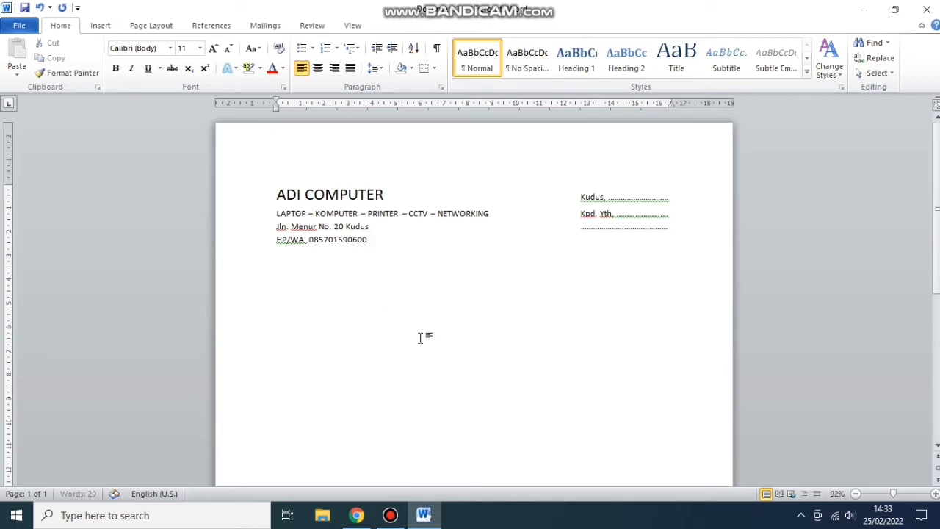
left_click(581, 240)
type("...................................")
- Select the right-hand block from Kudus to the last dotted line and check Page Layout
mouse_move(579, 198)
left_mouse_down()
mouse_move(644, 242)
mouse_move(672, 217)
mouse_move(580, 191)
mouse_move(643, 246)
mouse_move(622, 211)
mouse_move(583, 180)
mouse_move(567, 204)
left_mouse_up()
left_click(574, 248)
left_click(582, 195)
left_click(622, 245, "shift")
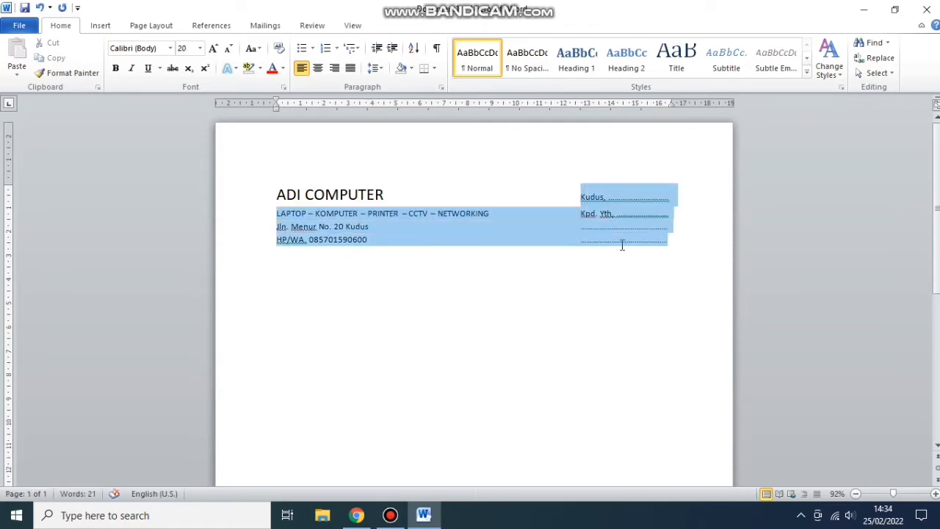
left_click(149, 30)
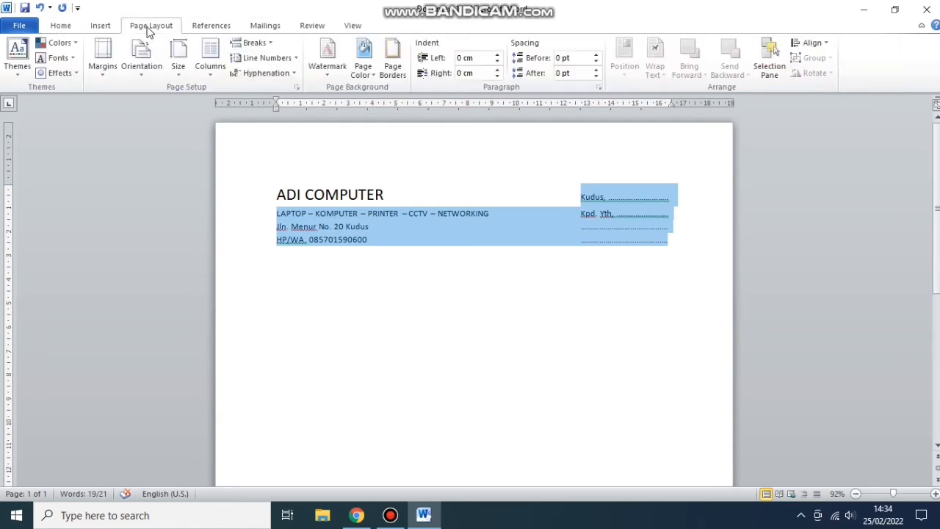
left_click(634, 147)
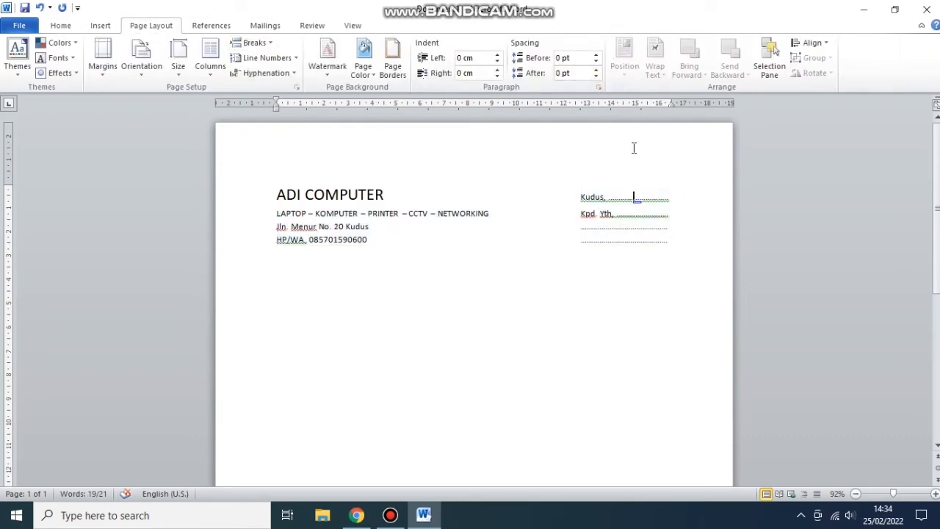
left_click(682, 239)
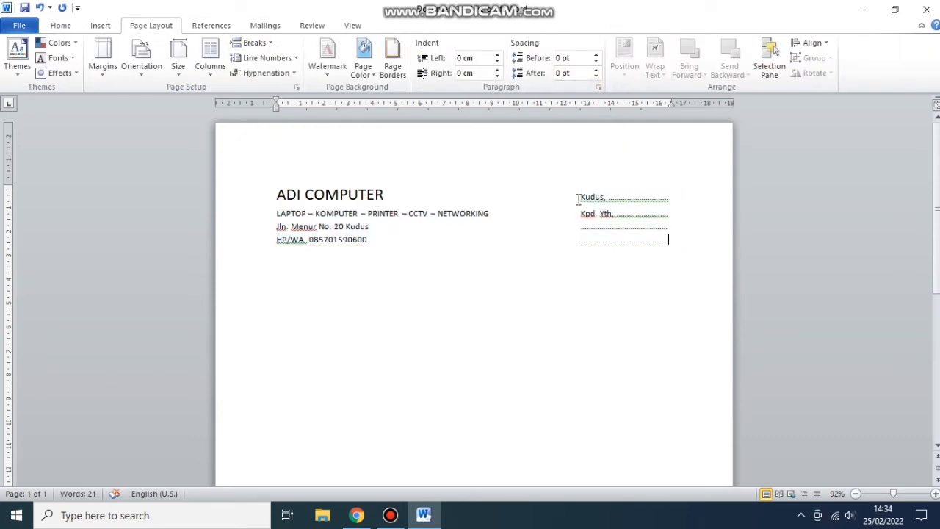
left_click_drag(577, 200, 629, 243)
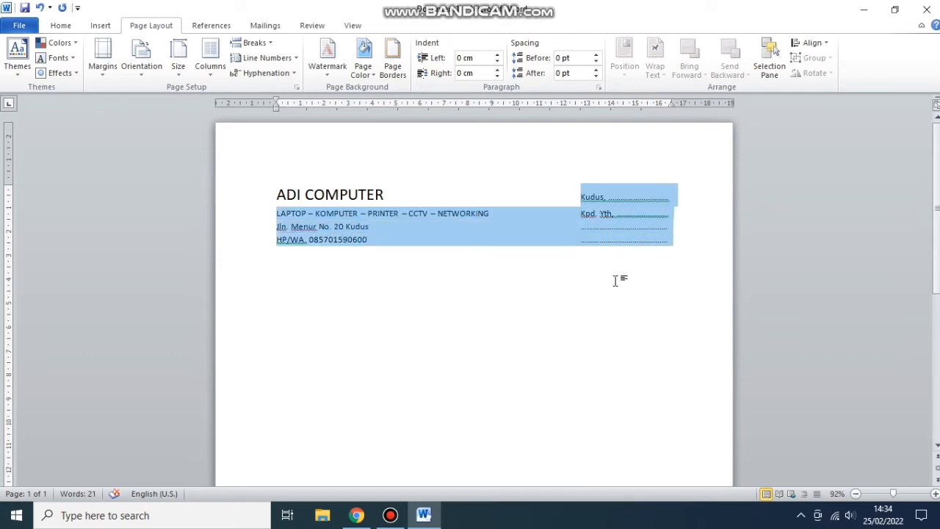
left_click(616, 280)
left_click_drag(576, 200, 622, 253)
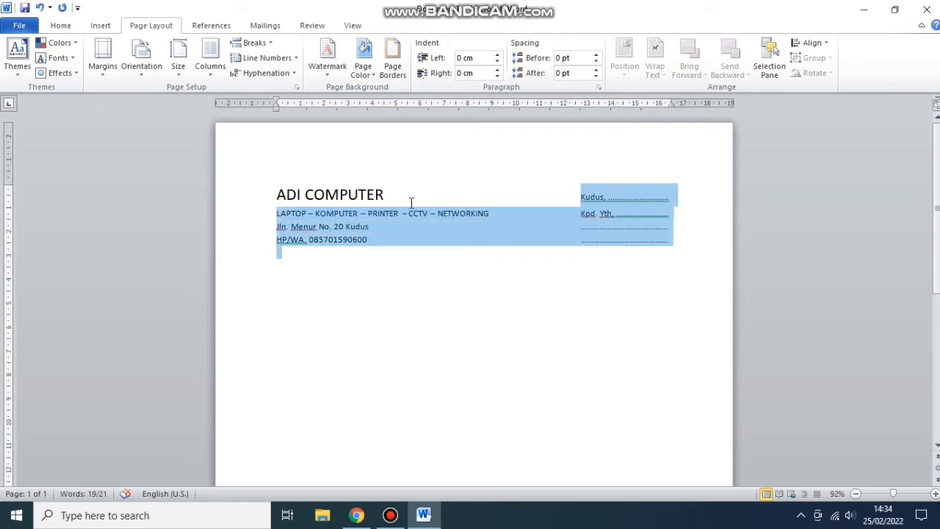
- Set the LAPTOP – KOMPUTER services line to font size 12
left_click_drag(509, 215, 272, 213)
left_click(69, 28)
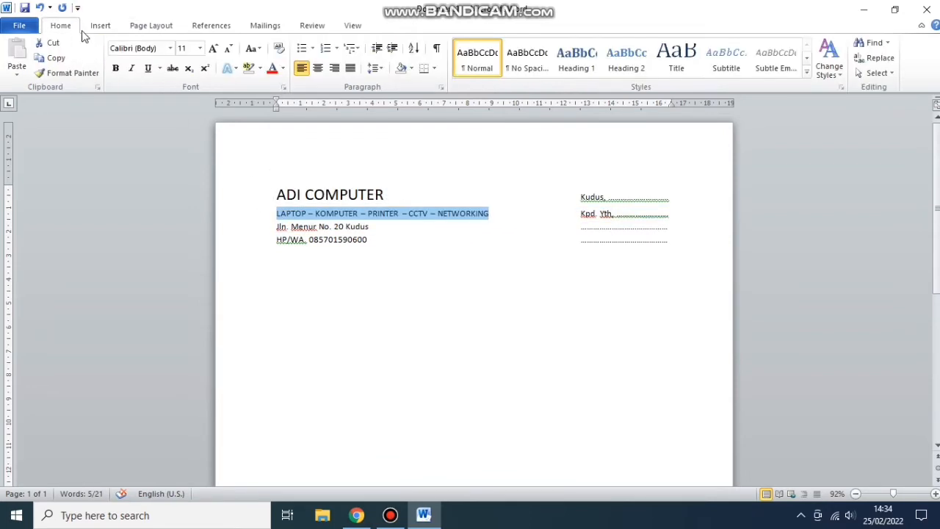
left_click(199, 48)
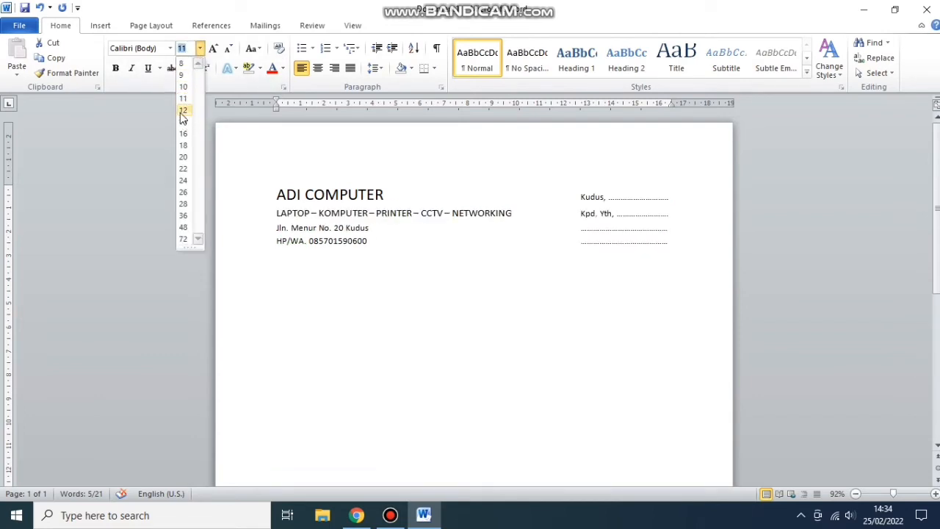
left_click(182, 111)
- Add a line break after the phone number, undo it, and move to the empty line below
left_click(399, 243)
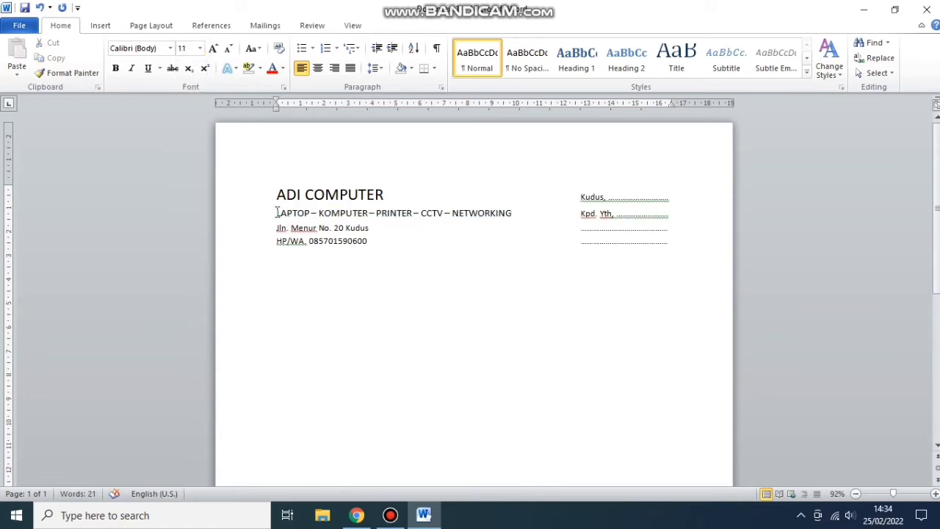
left_click(371, 245)
key("Return")
left_click(40, 7)
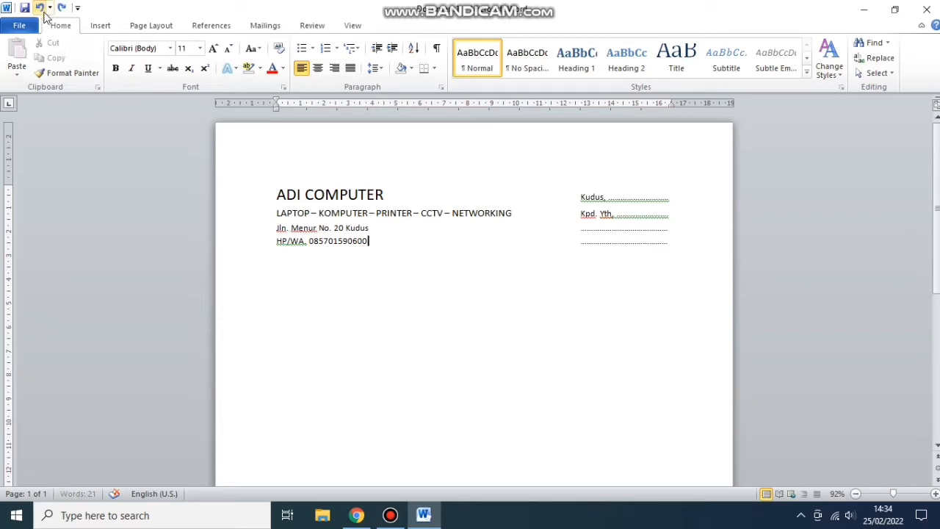
left_click(327, 286)
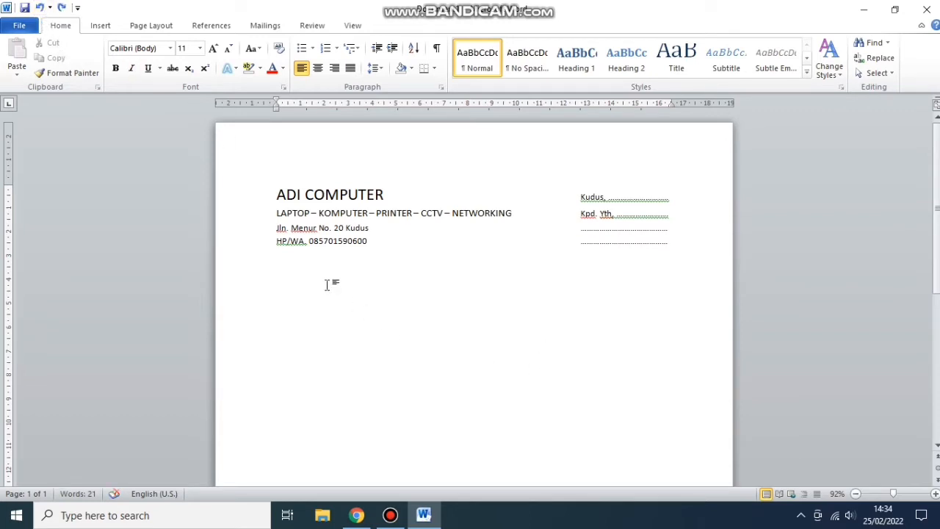
- Type 'No Nota :' with a dotted leader on a new line below the letterhead
key("Return")
type("V")
key("BackSpace")
type("N")
type("Nota")
type(": ....")
key("BackSpace")
key("BackSpace")
key("BackSpace")
key("BackSpace")
key("BackSpace")
key("BackSpace")
type(":")
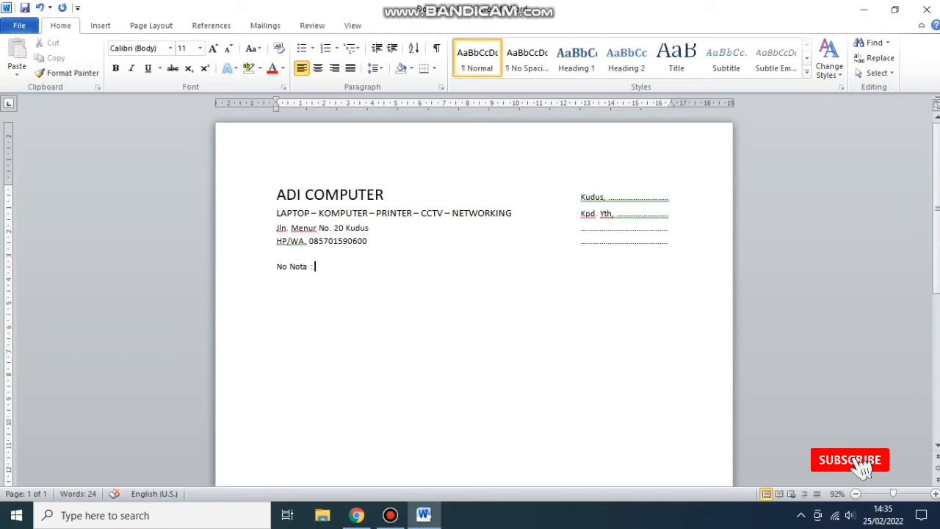
type(".......")
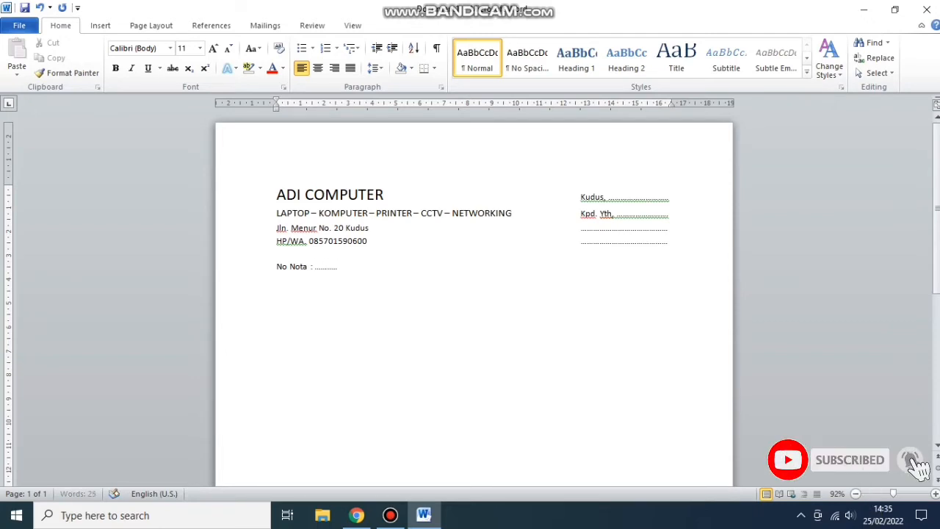
type(".........................")
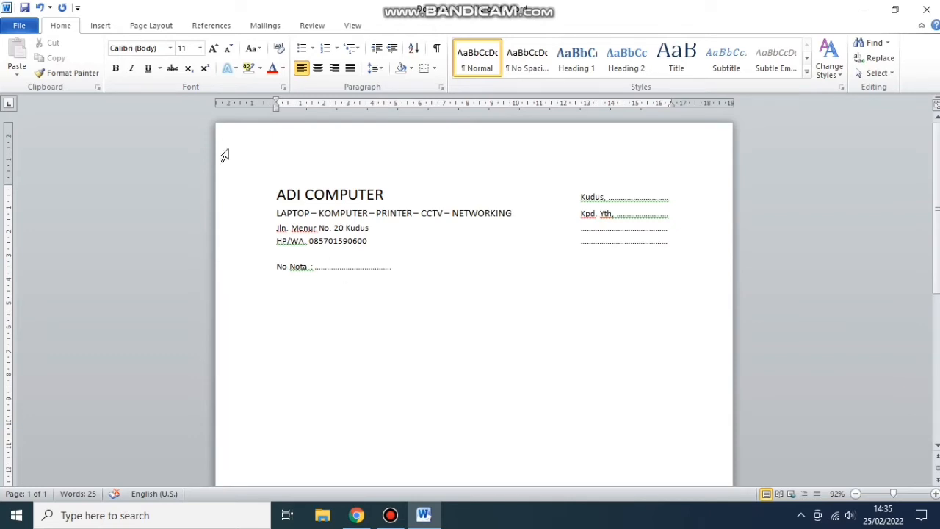
- Draw a rounded rectangle on the right with white fill and black outline
left_click(101, 25)
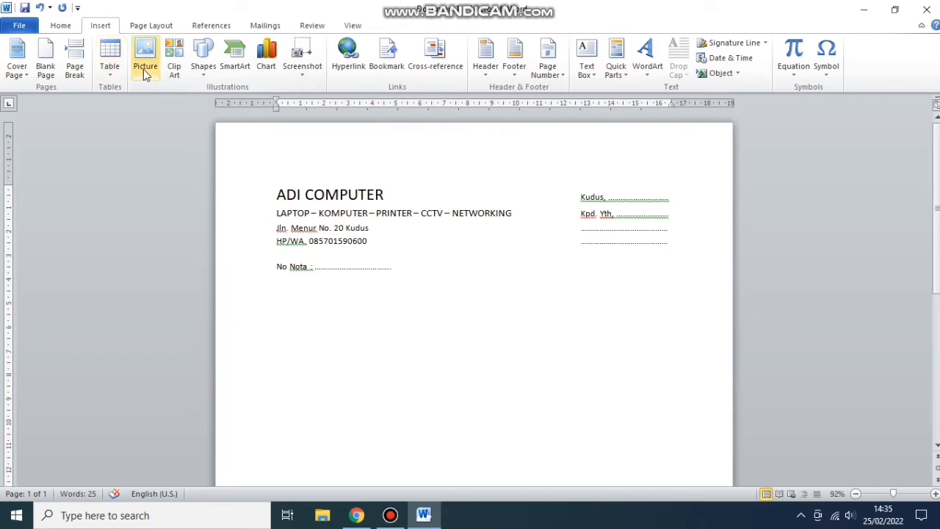
left_click(205, 68)
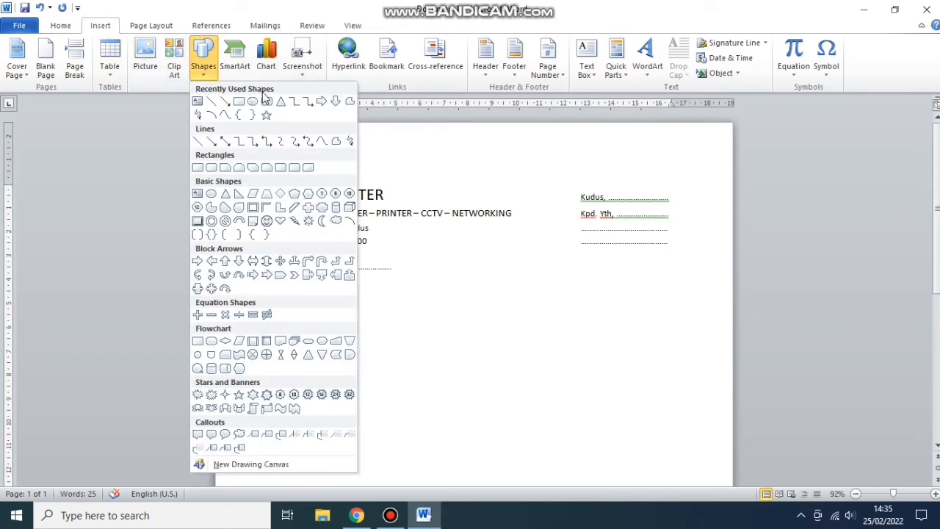
left_click(266, 101)
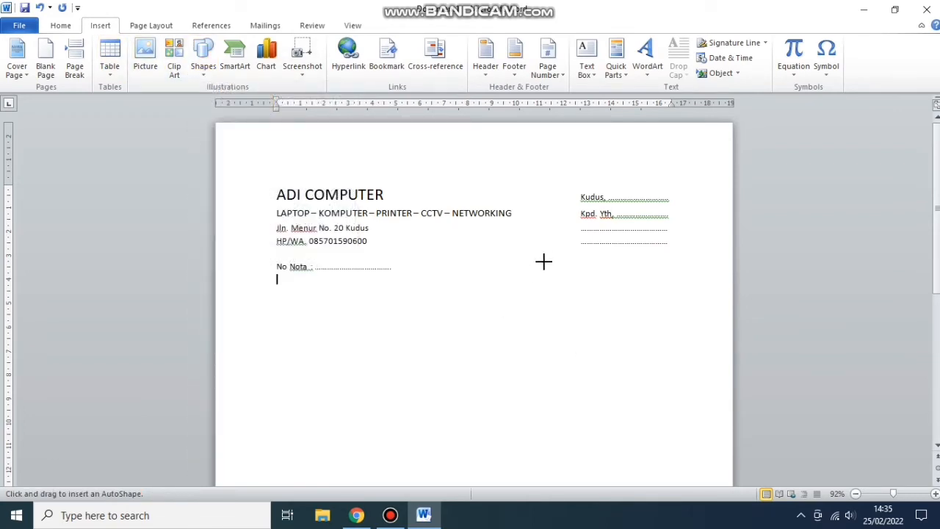
mouse_move(552, 252)
left_mouse_down()
mouse_move(633, 291)
mouse_move(682, 289)
left_mouse_up()
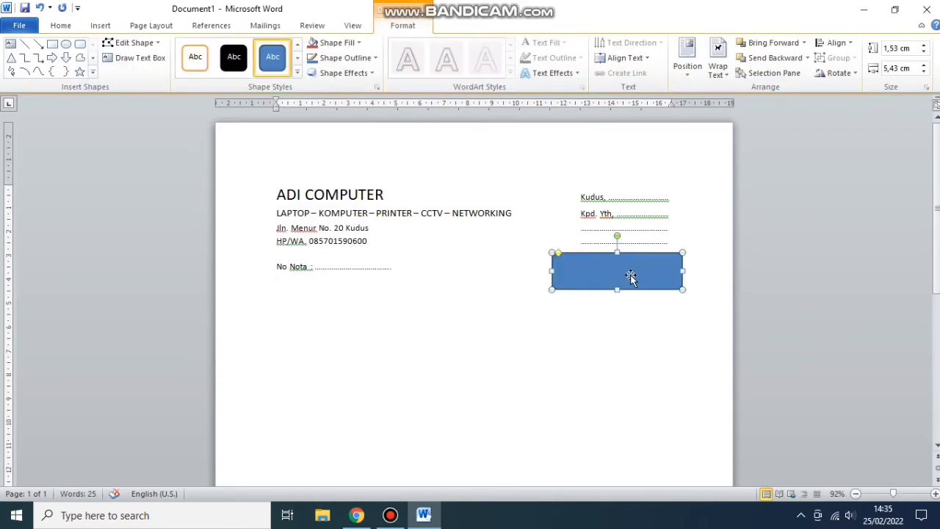
left_click(195, 57)
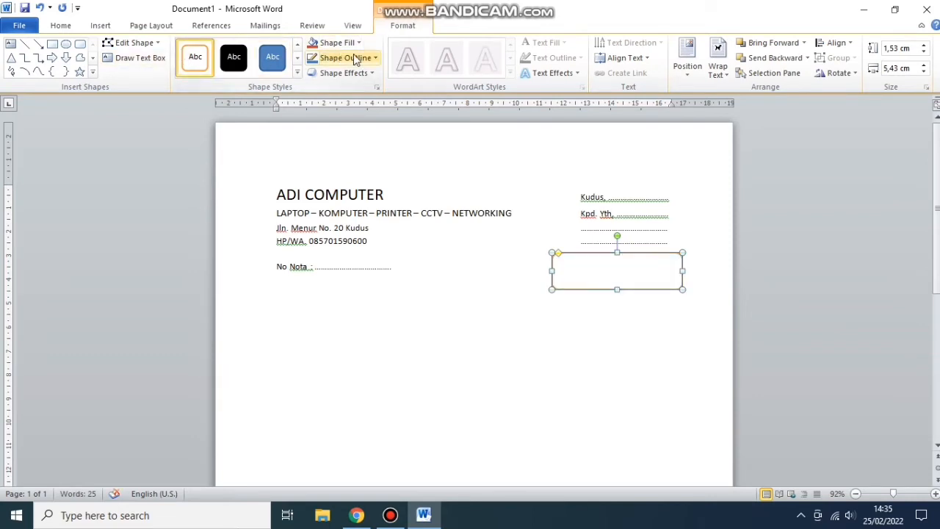
left_click(375, 57)
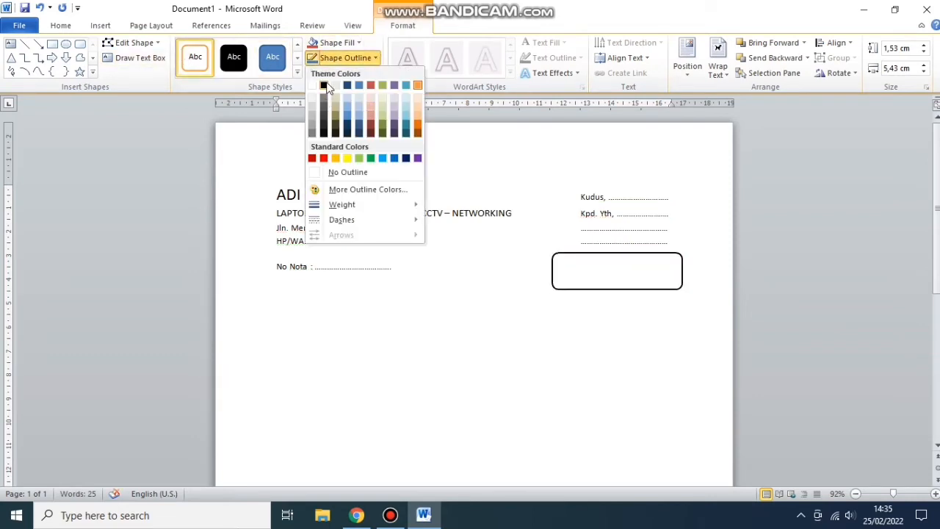
left_click(326, 86)
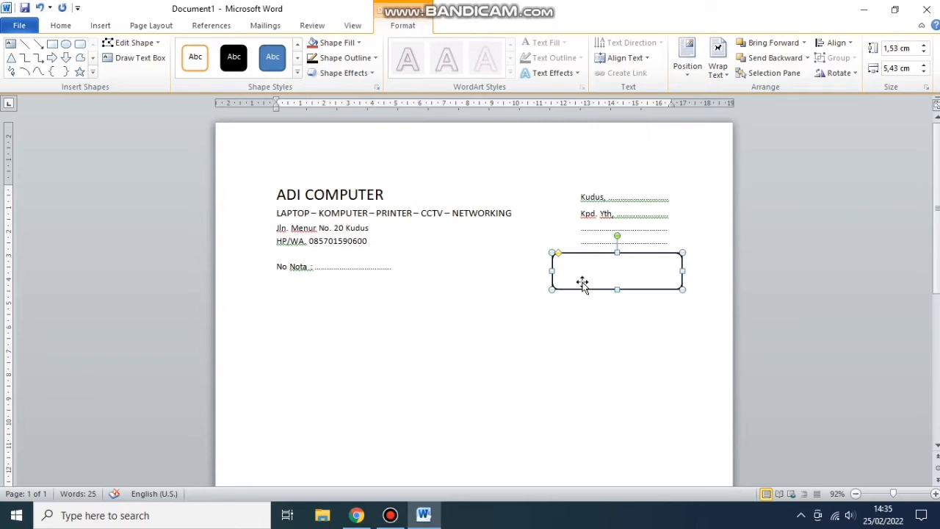
left_click(582, 283)
- Type 'No. HP/WA' inside the box, left-aligned
type("No.")
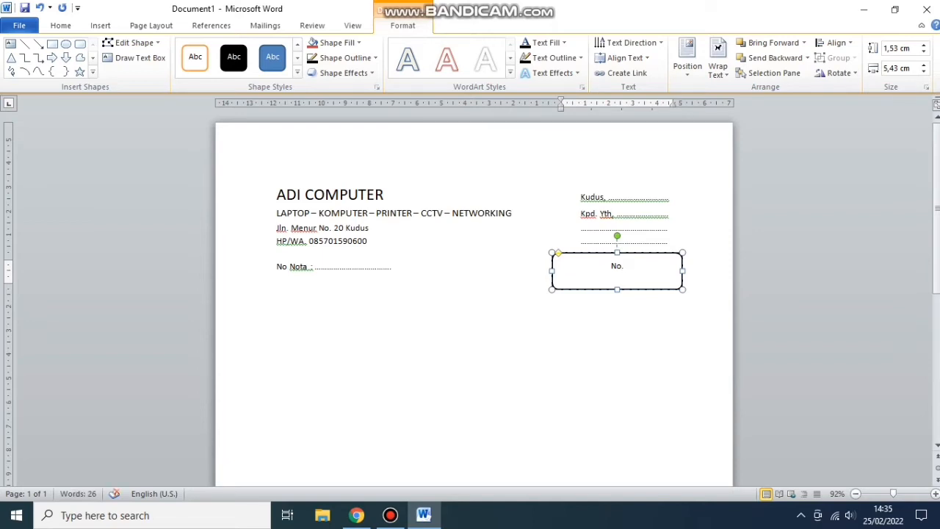
type(" H")
type("p?")
type("WA")
key("BackSpace")
key("BackSpace")
key("BackSpace")
key("BackSpace")
type("P/WA")
key("ctrl+l")
- Widen and shorten the No. HP/WA box, then move it further left
left_click_drag(679, 269, 695, 269)
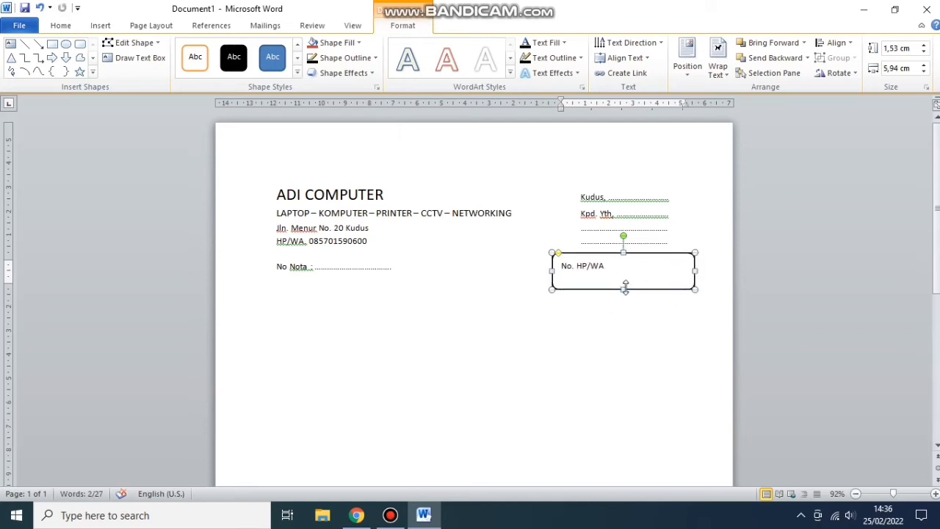
left_click_drag(624, 288, 625, 286)
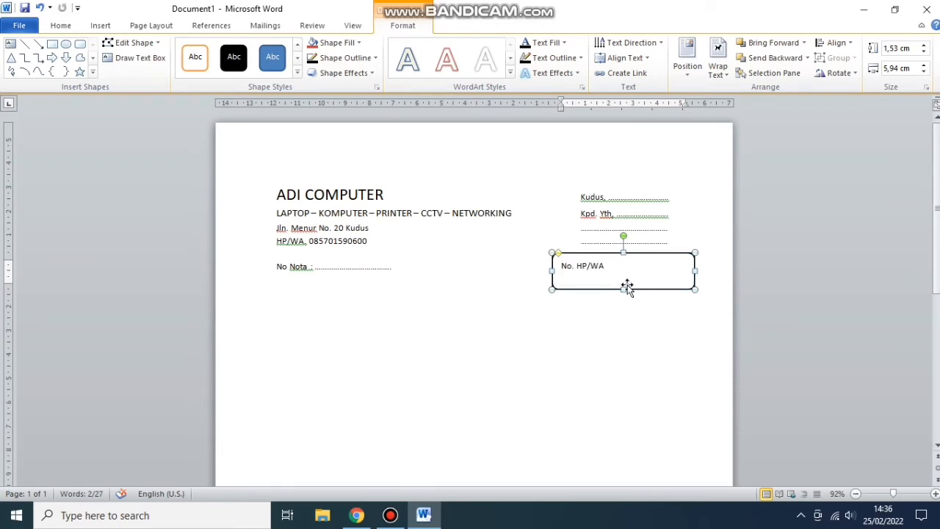
left_click(664, 305)
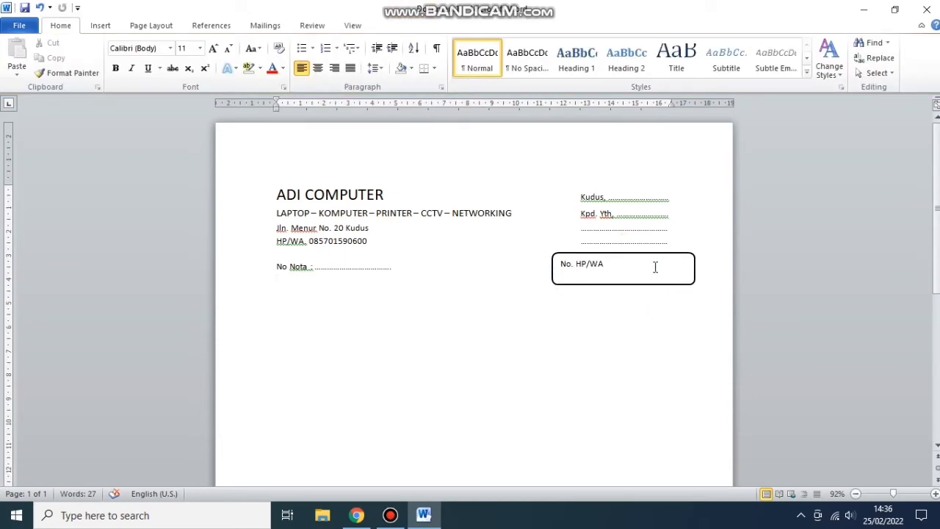
left_click(577, 265)
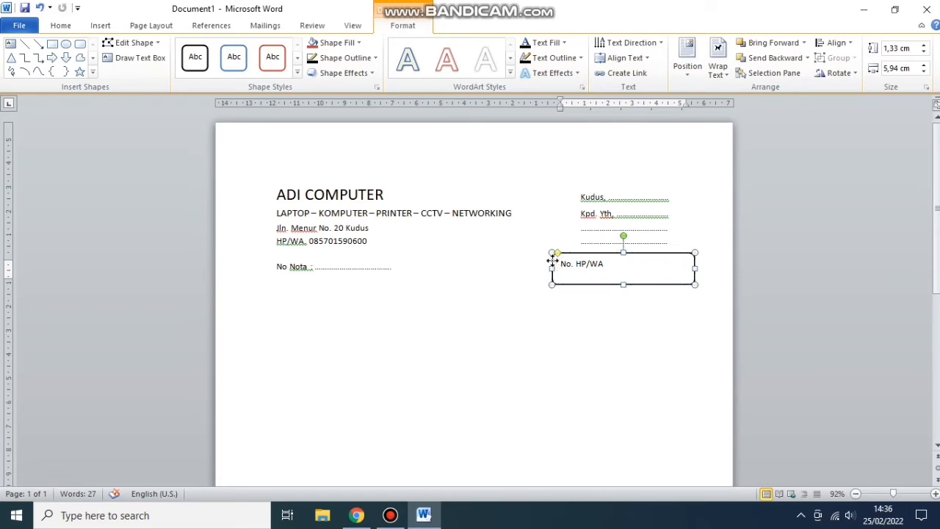
left_click_drag(553, 262, 542, 262)
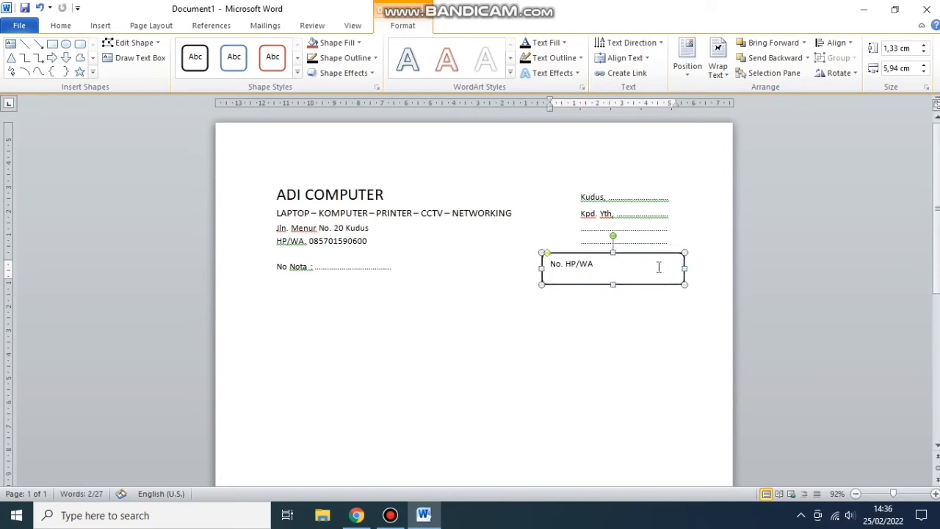
left_click(676, 298)
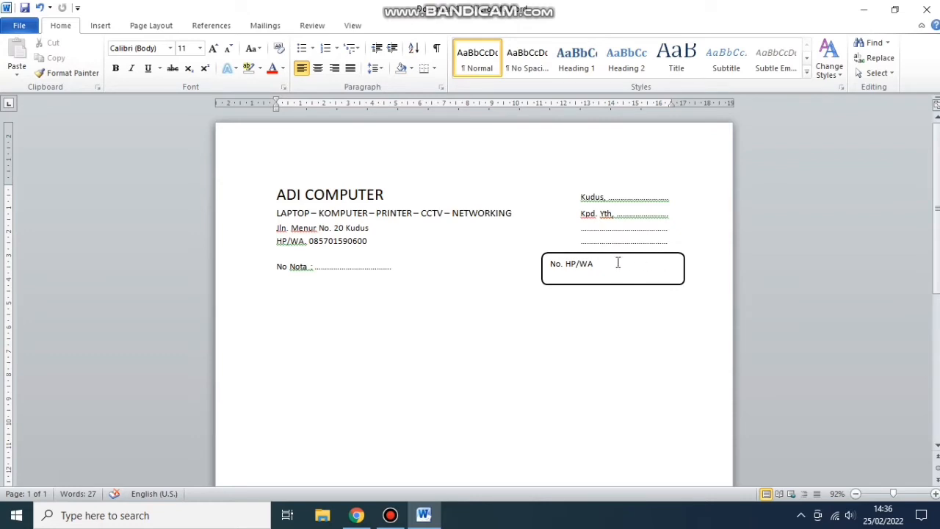
- Shift the Kudus line left and fine-tune the box's width and position beneath it
left_click(576, 198)
key("BackSpace")
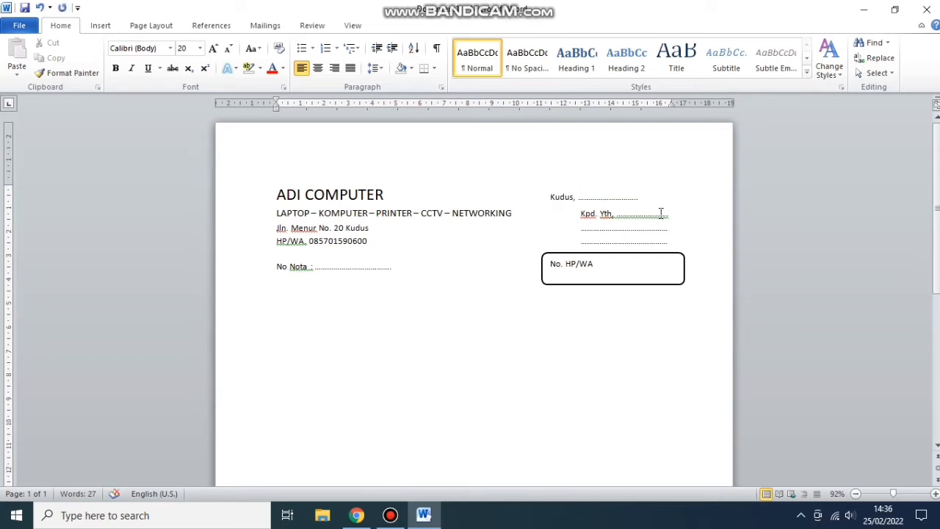
left_click(642, 199)
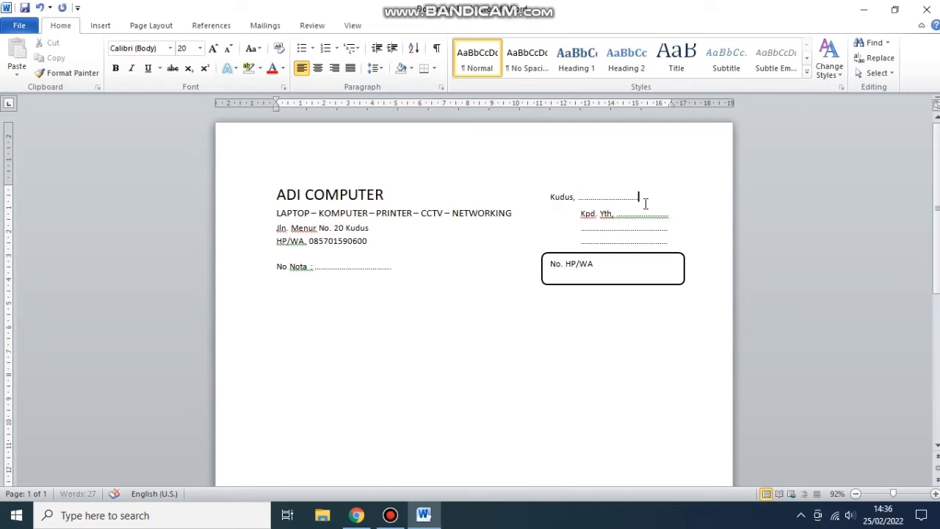
left_click(683, 266)
left_click_drag(684, 269, 680, 268)
left_click(691, 266)
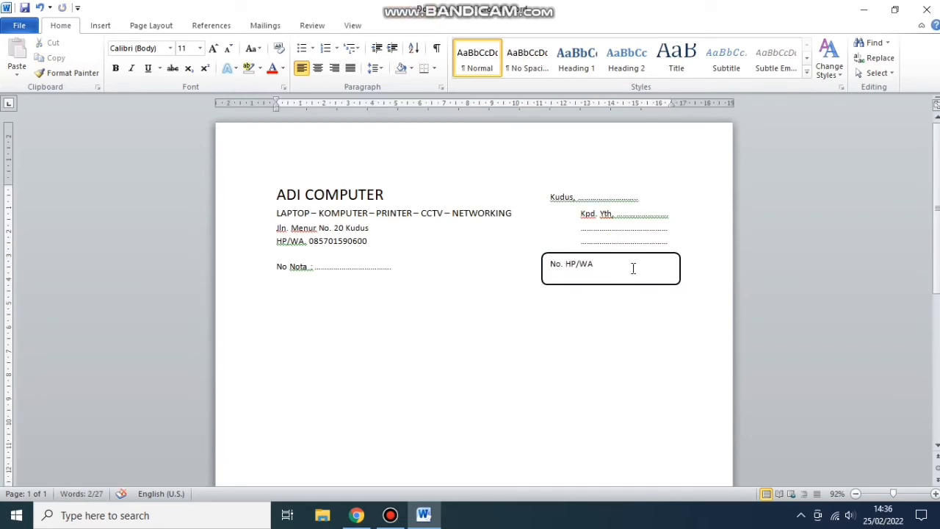
left_click(546, 255)
left_click_drag(546, 255, 564, 253)
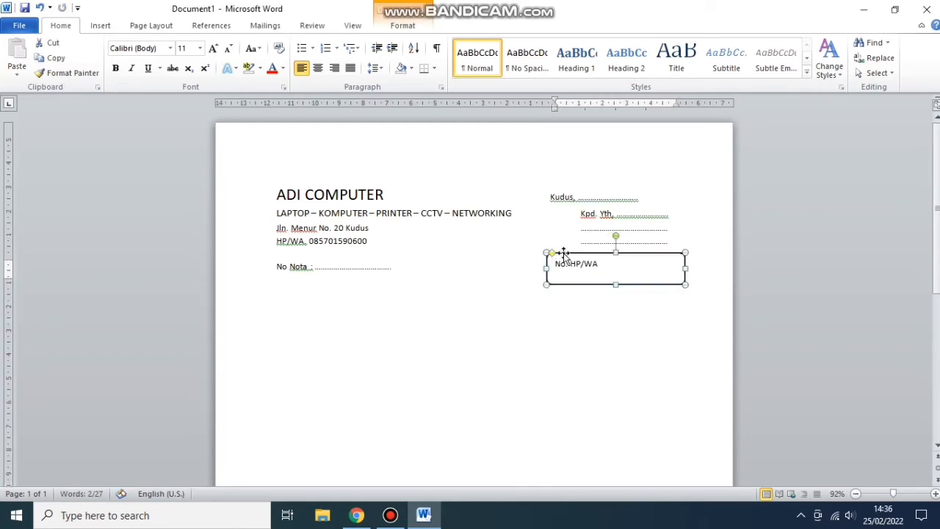
left_click(685, 233)
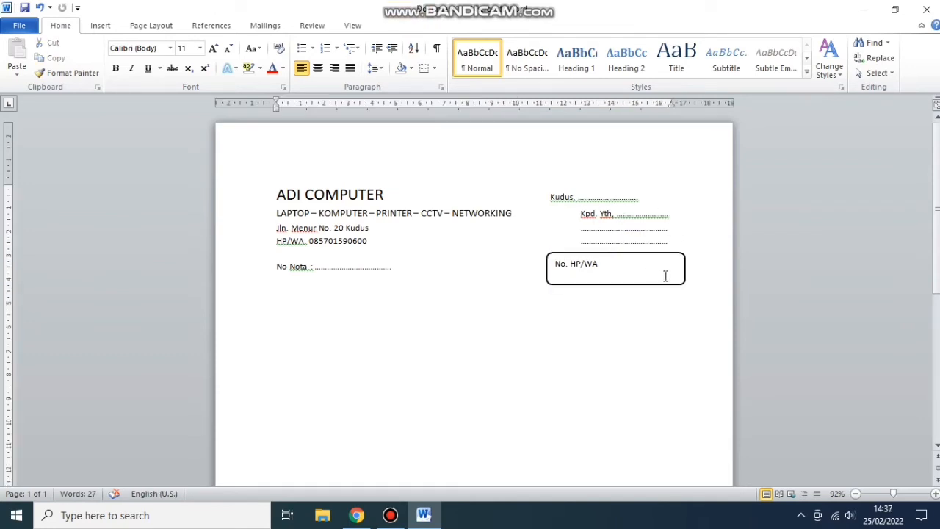
- Realign the Kudus, Kpd. Yth and dotted lines in the right column using tab stops
key("BackSpace")
left_click(583, 229)
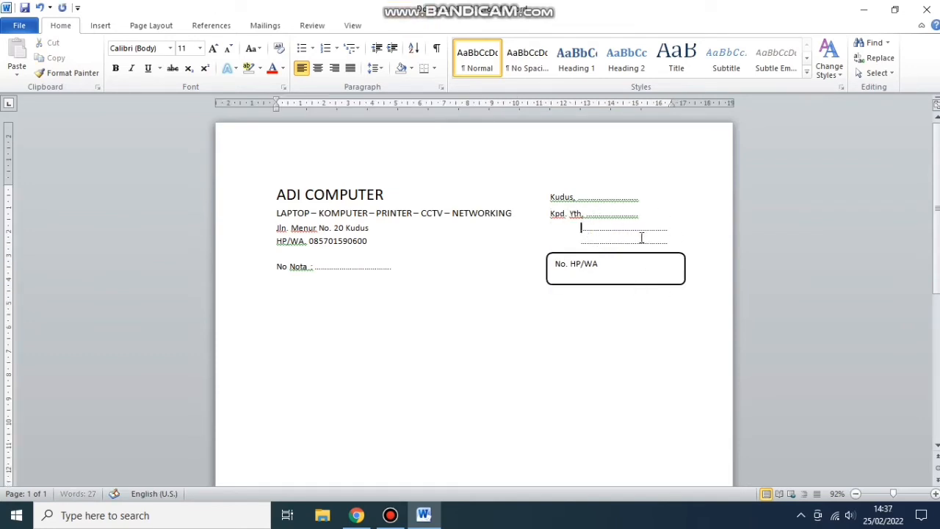
key("BackSpace")
left_click(547, 195)
key("Tab")
left_click(552, 214)
key("Tab")
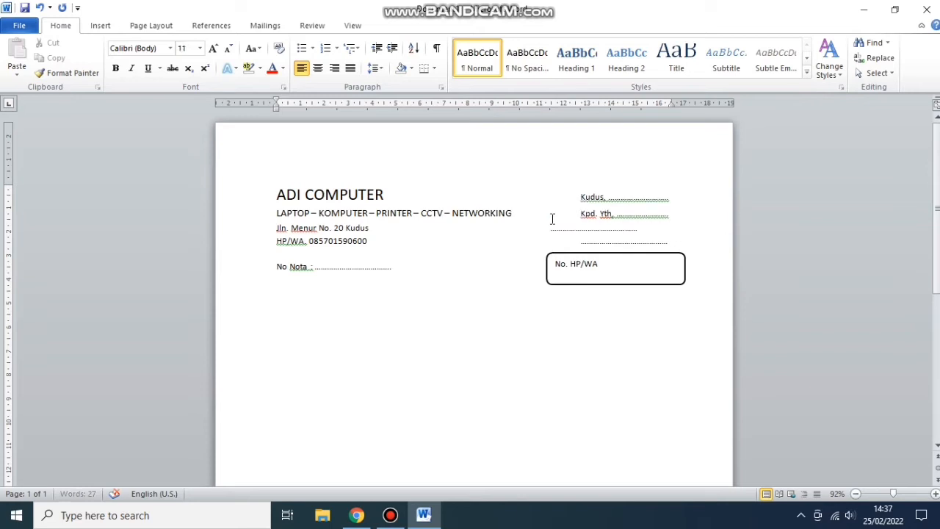
left_click(551, 232)
key("Tab")
- Shorten the No Nota dotted leader and start a new line below it
scroll(635, 261, "down", 1)
left_click(390, 235)
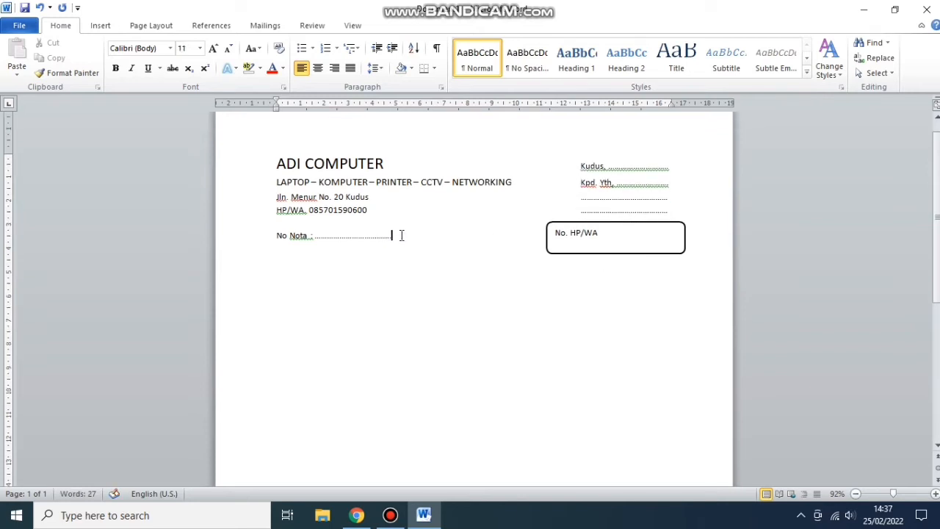
key("BackSpace")
key("BackSpace")
key("Return")
key("Return")
- Type the heading WORK ORDER SERVICES and set it to 14 pt
type("WORK ORDER SERVICES")
left_click_drag(395, 261, 475, 265)
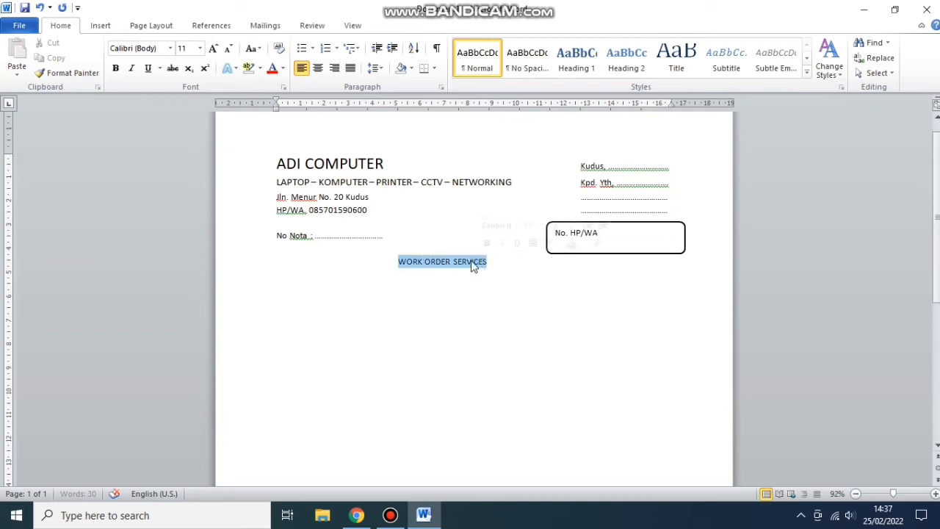
left_click(200, 47)
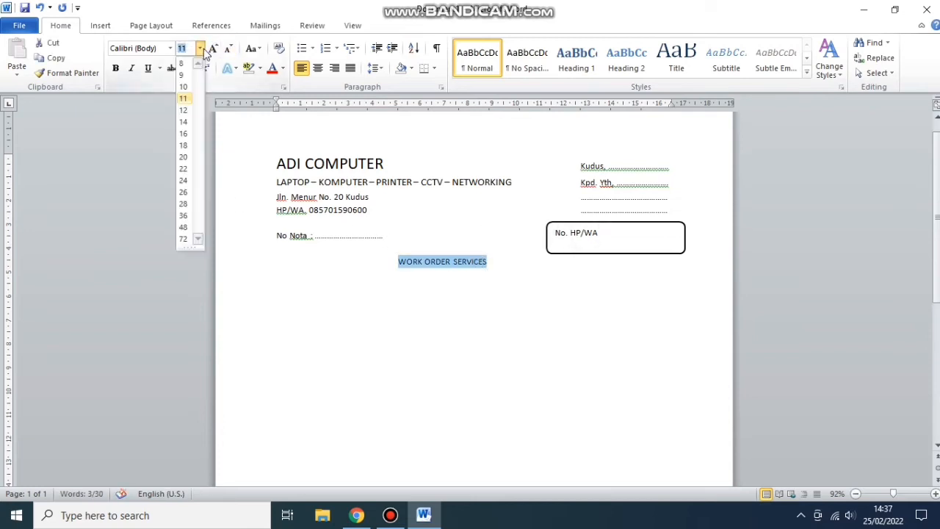
left_click(183, 121)
left_click(428, 262)
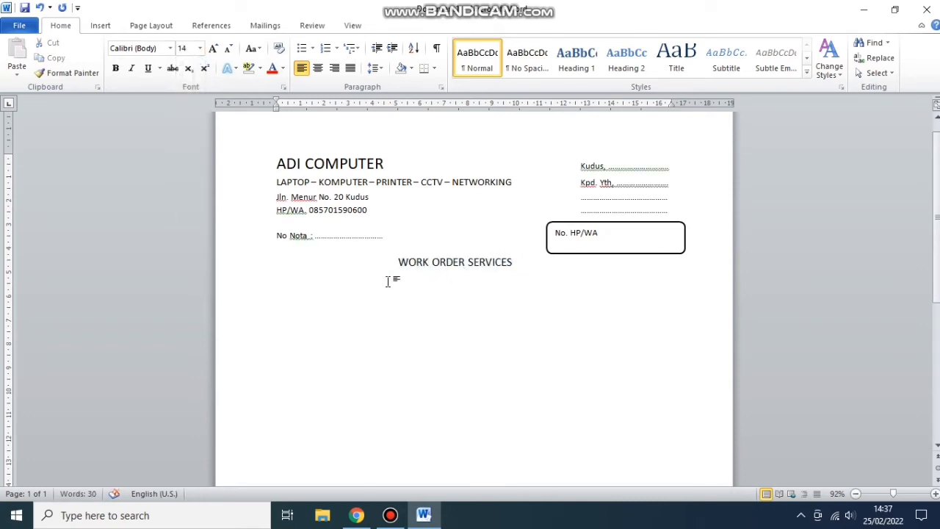
- From the end of the heading, bring up the Insert table size grid
left_click(518, 262)
left_click(100, 26)
left_click(114, 77)
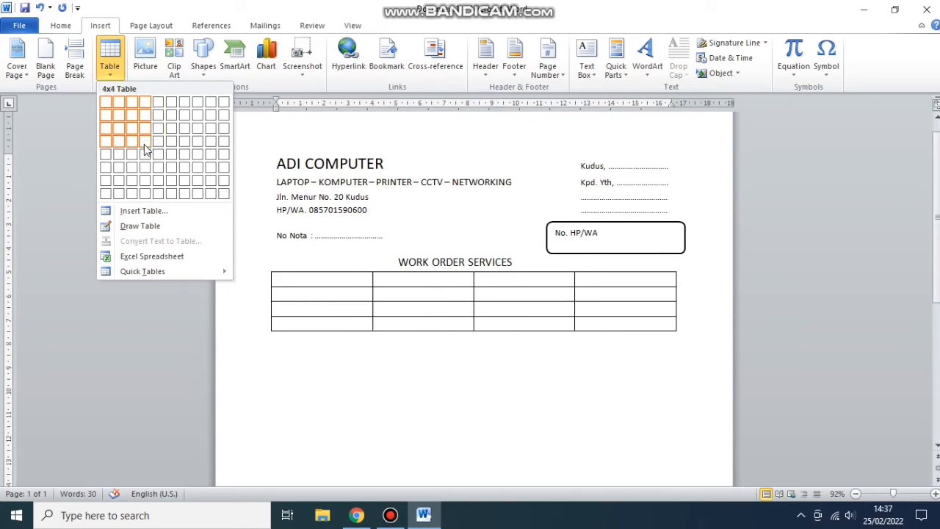
- Insert a 4-column, 5-row table under the heading and type No in its first cell
left_click(142, 155)
left_click(374, 357)
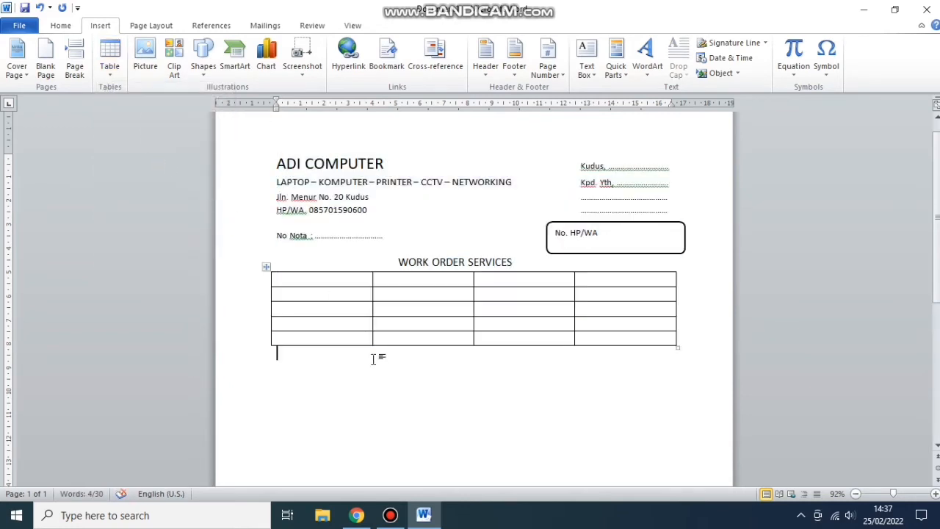
left_click(332, 283)
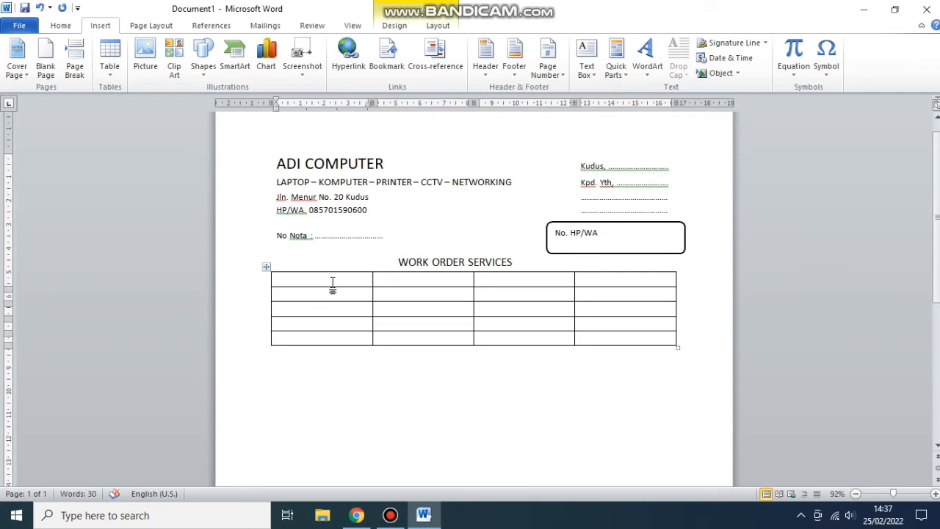
type("n")
key("BackSpace")
type("No")
- Type HARGA and JUMLAH into the third and fourth header cells of the table
left_click(433, 283)
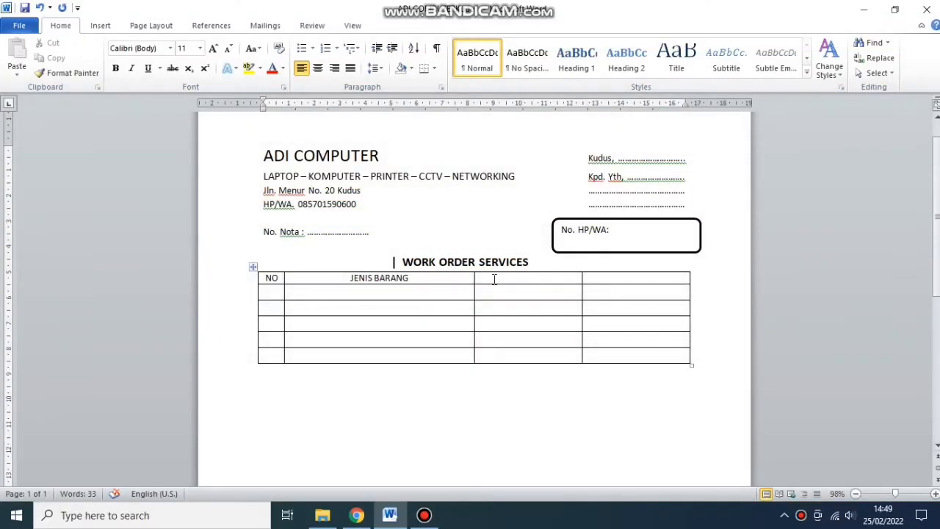
left_click(484, 280)
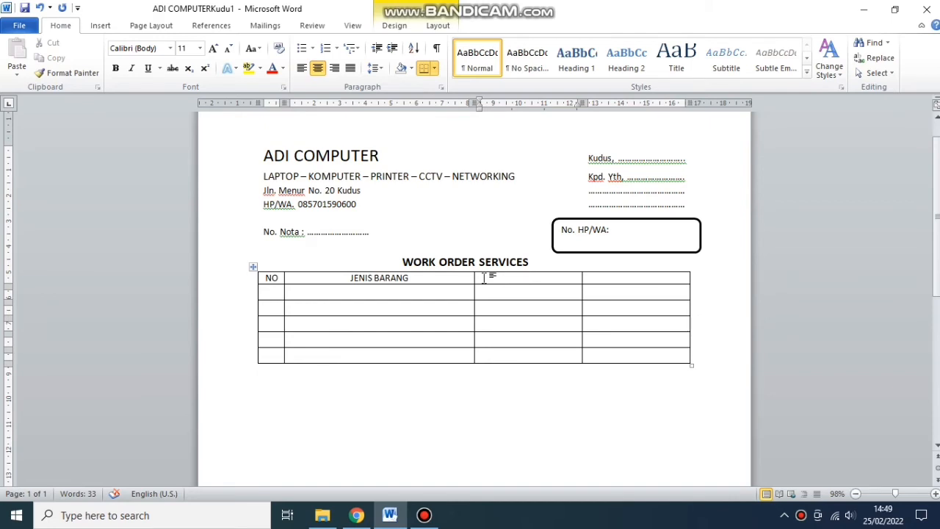
type("har")
key("BackSpace")
key("BackSpace")
key("BackSpace")
type("HARGA")
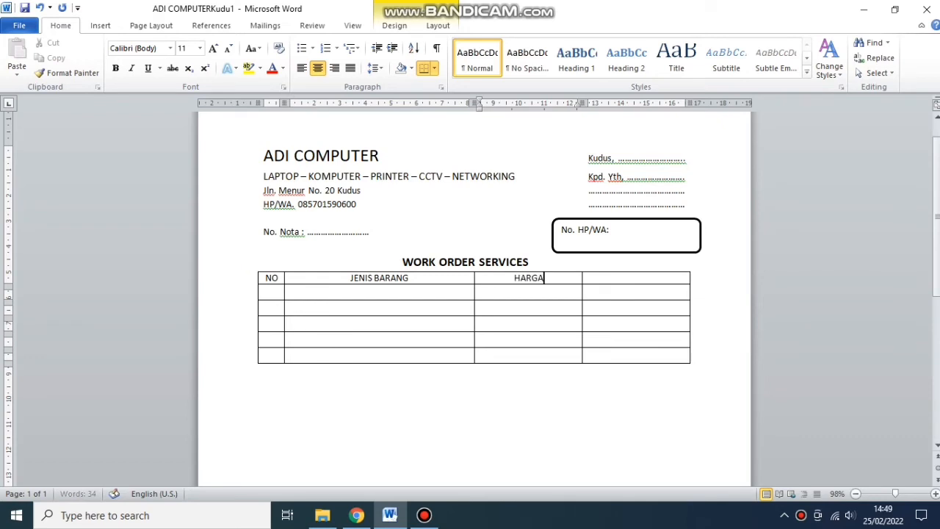
left_click(645, 282)
type("JUMLAH")
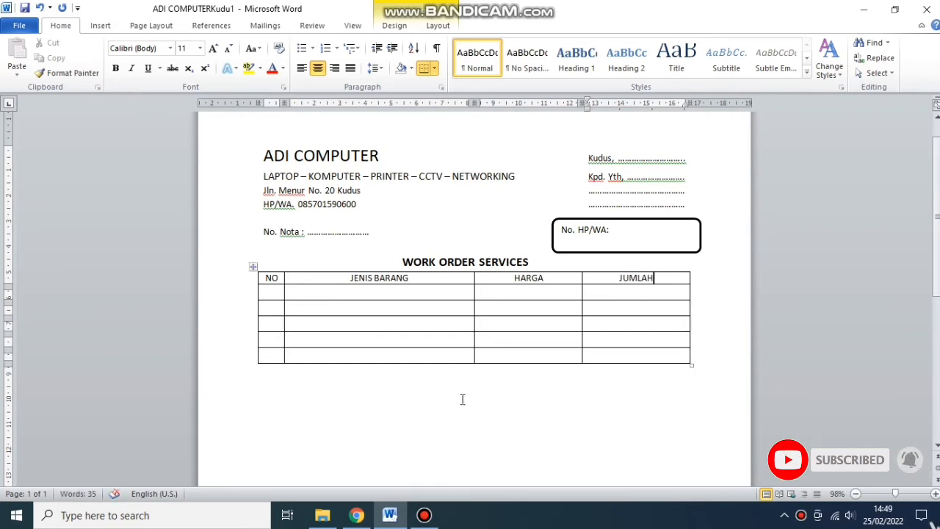
left_click(315, 356)
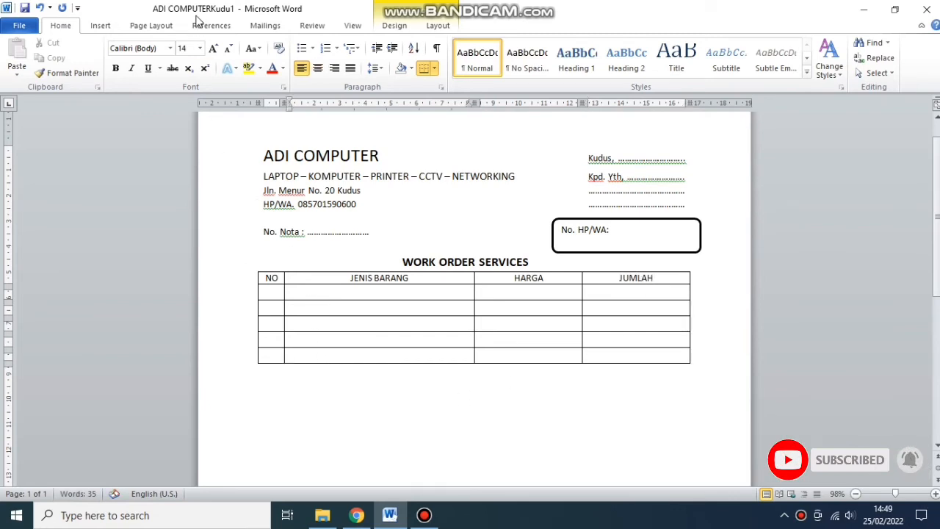
left_click(435, 25)
- Add two rows, merge the bottom row's first three cells, and type TOTAL there
left_click(200, 55)
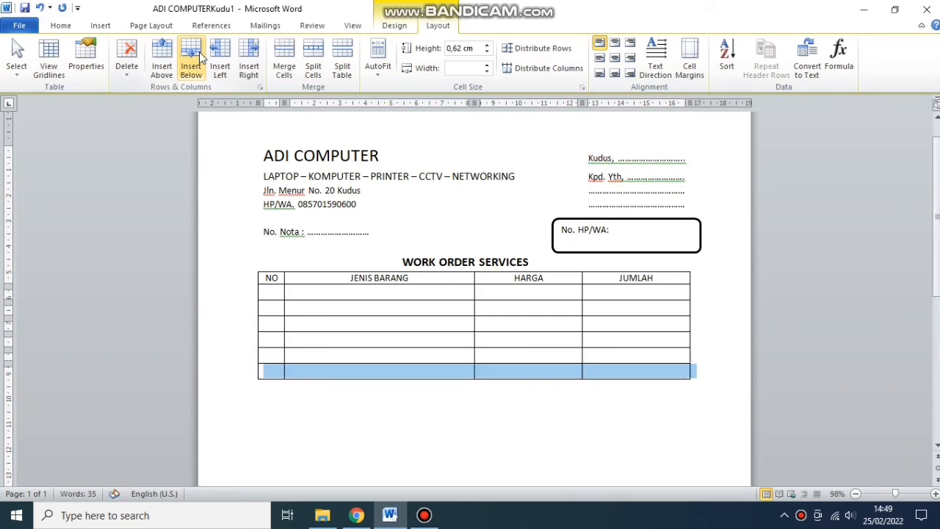
left_click(200, 55)
left_click(337, 404)
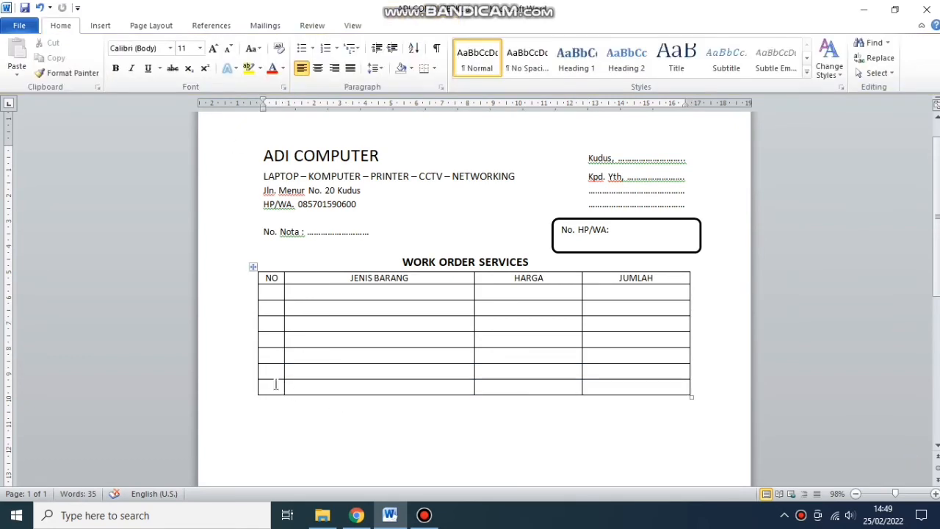
left_click_drag(277, 385, 524, 383)
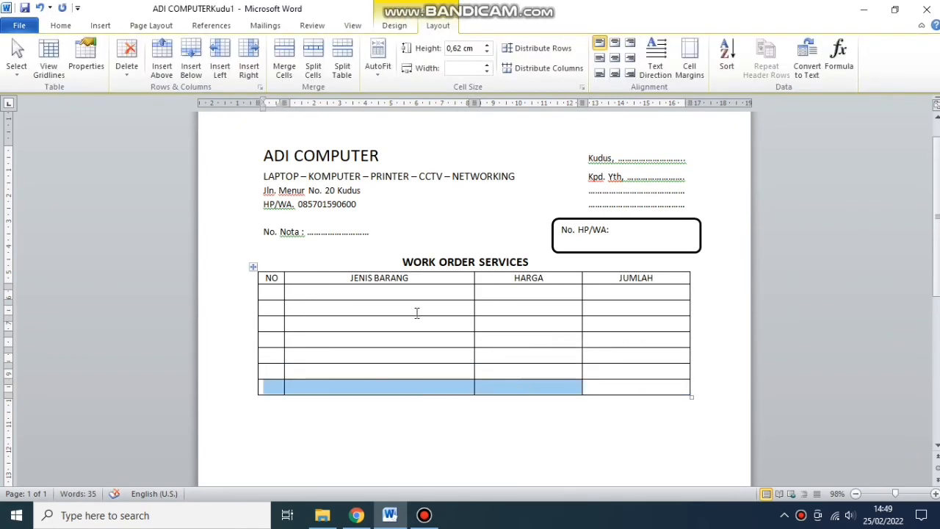
left_click(292, 50)
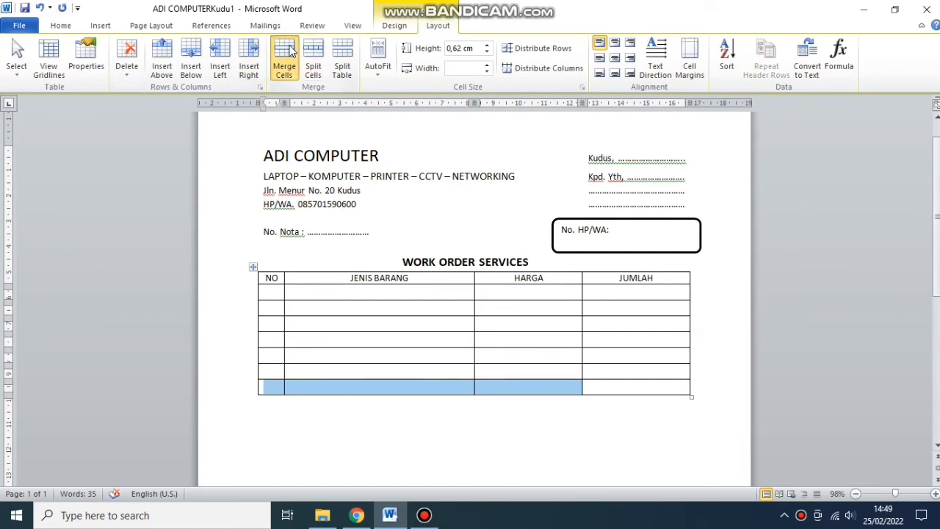
left_click(396, 391)
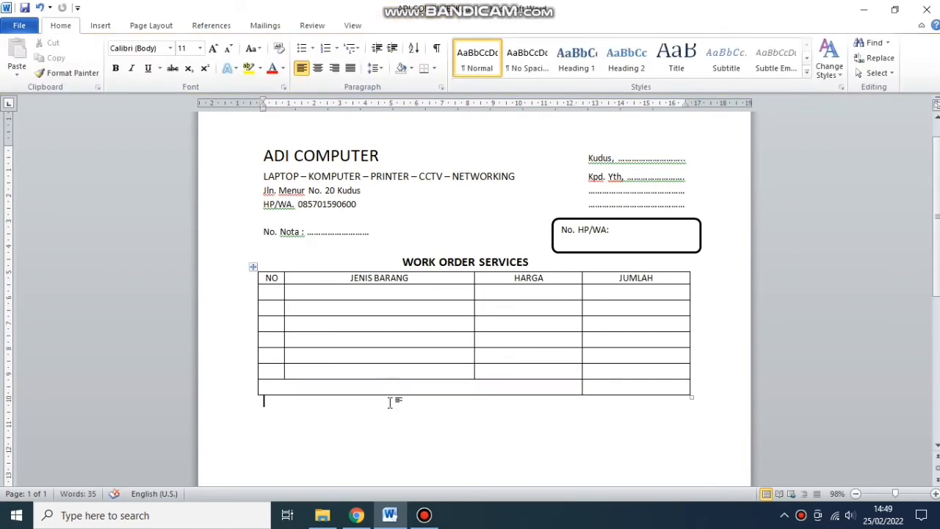
left_click(396, 378)
left_click(394, 384)
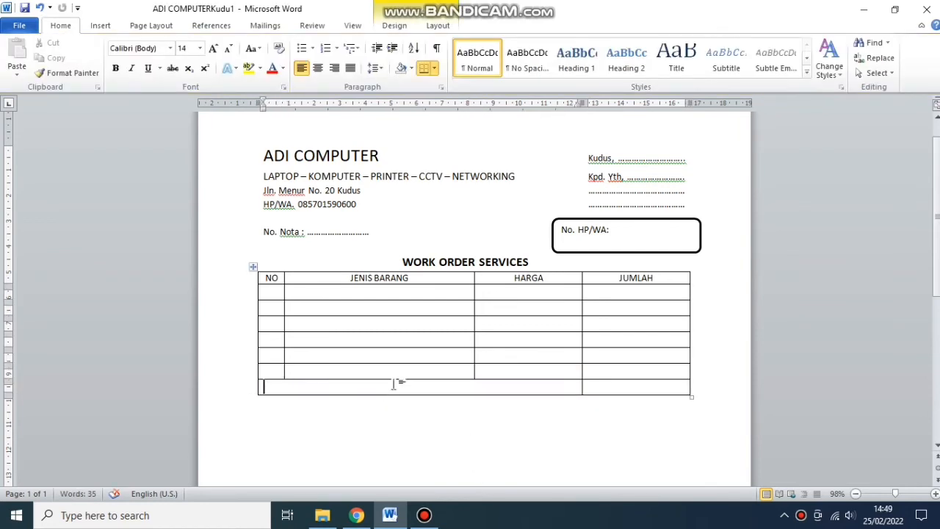
type("TOTAL")
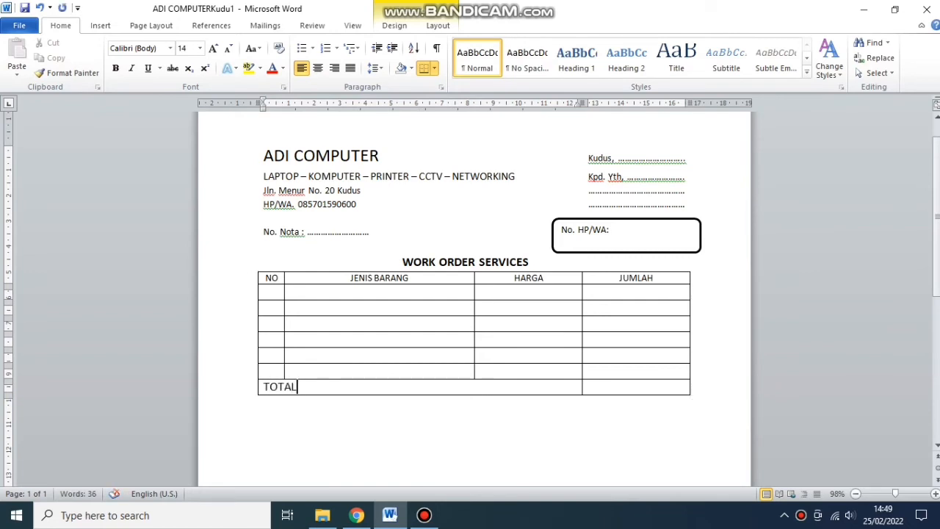
- Set TOTAL to 11 pt and centre it in the merged bottom row
left_click(269, 387)
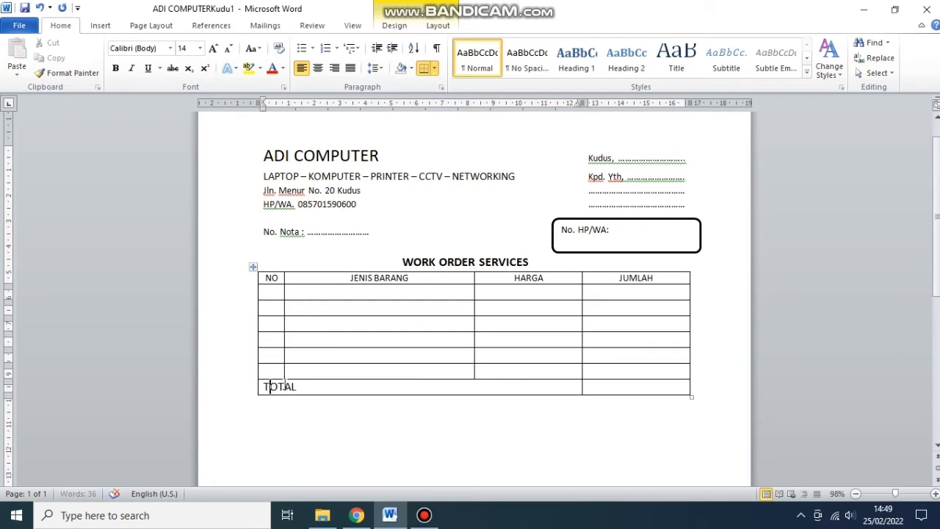
left_click_drag(264, 387, 296, 382)
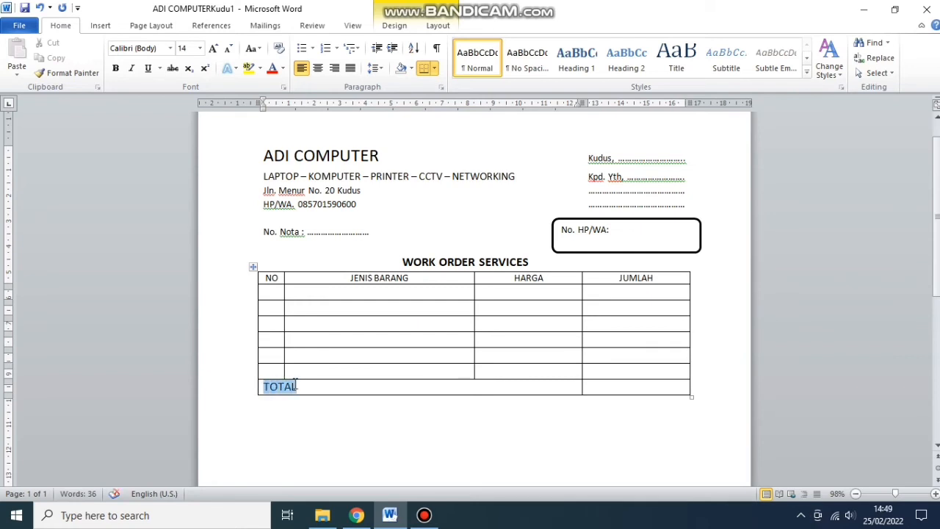
left_click(199, 48)
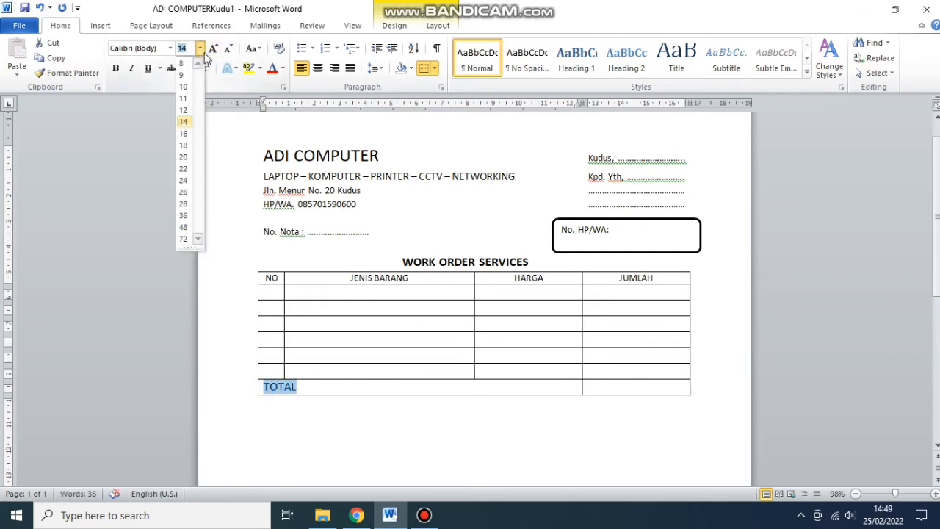
left_click(183, 98)
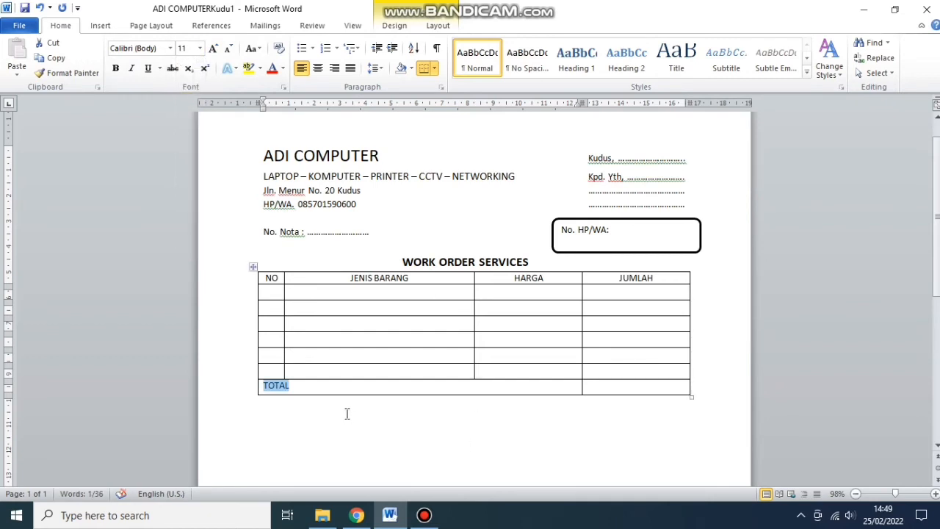
left_click(317, 68)
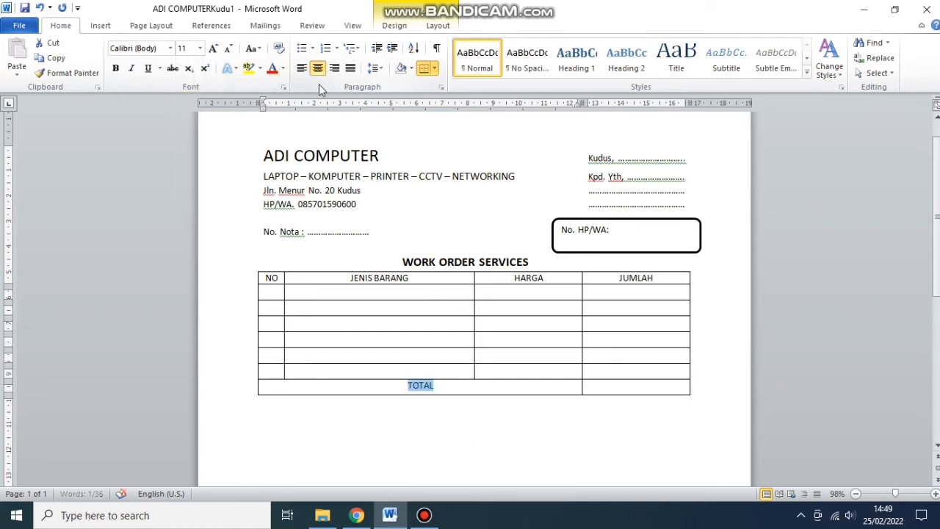
left_click(435, 436)
scroll(639, 369, "down", 1)
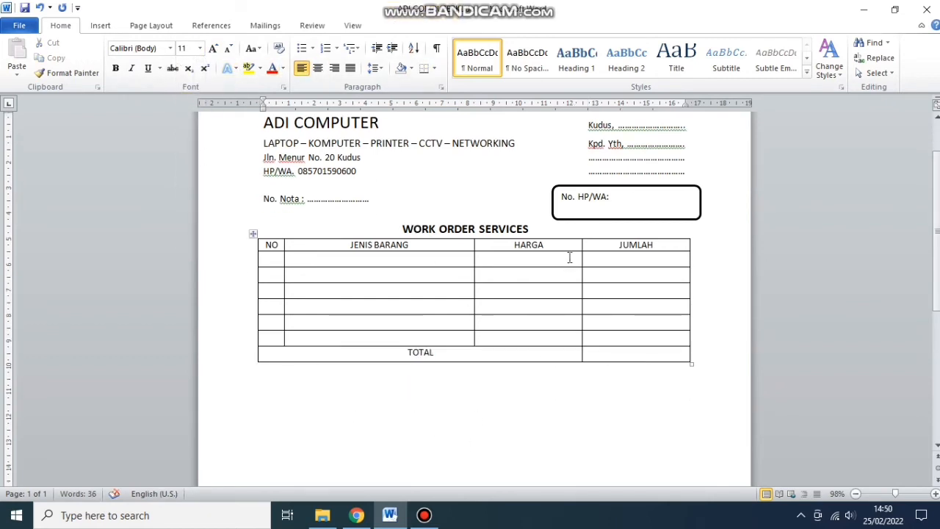
scroll(570, 258, "up", 1)
left_click_drag(264, 155, 344, 153)
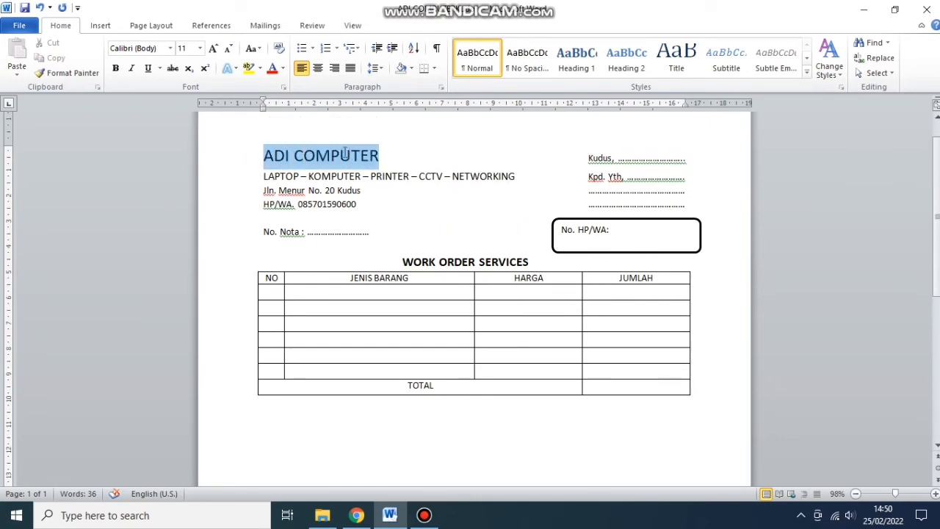
- Format the selected ADI COMPUTER heading as 16 pt Arial Black
left_click(102, 26)
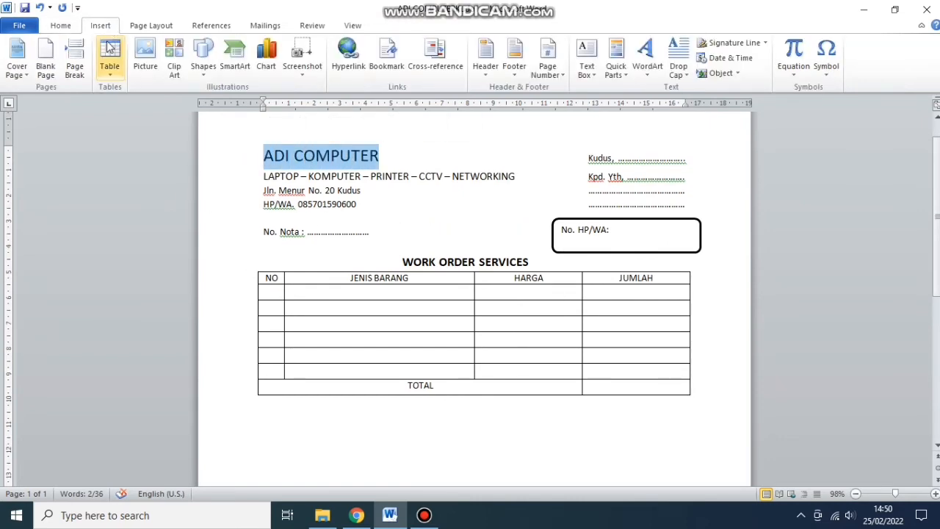
left_click(61, 25)
left_click(200, 48)
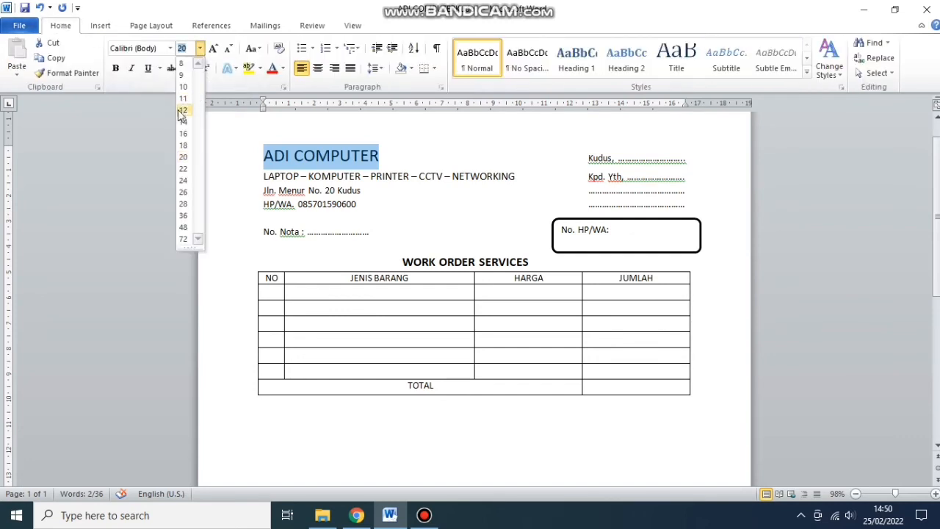
left_click(183, 132)
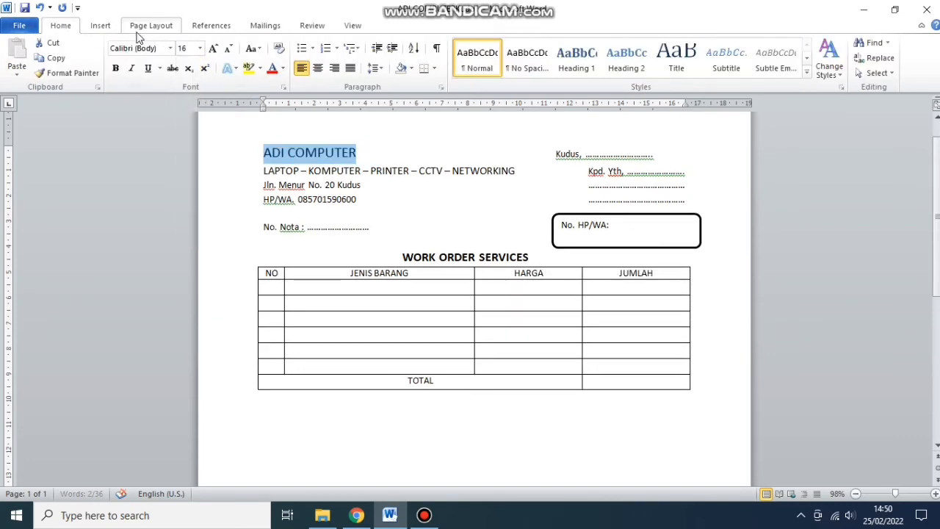
left_click(169, 48)
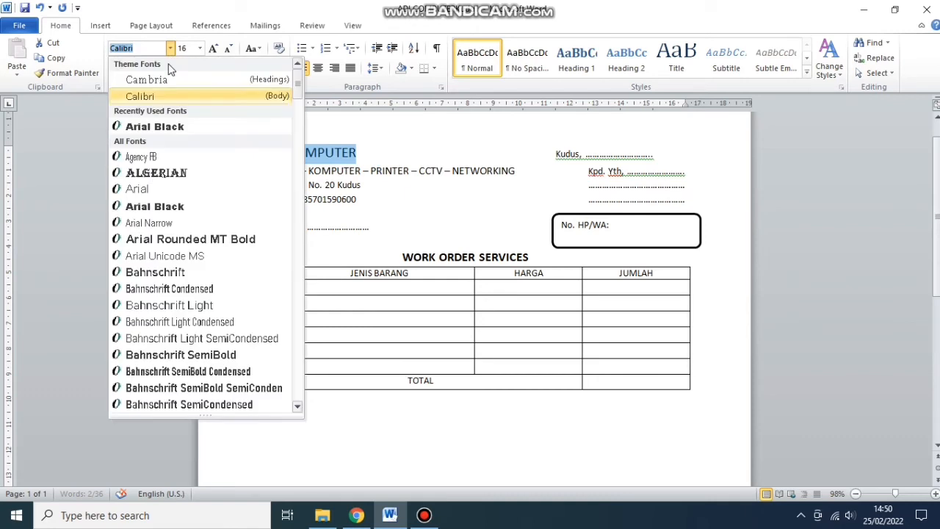
left_click(163, 127)
left_click(478, 248)
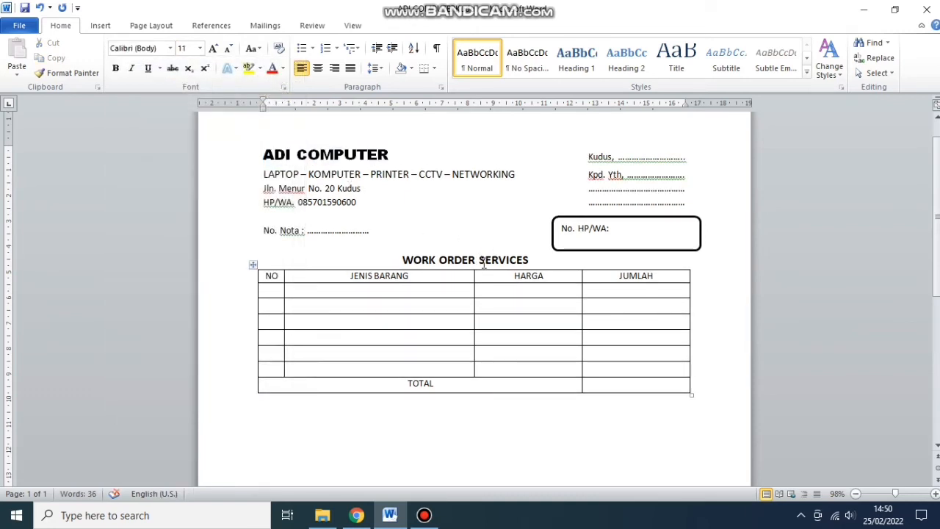
scroll(485, 265, "down", 3)
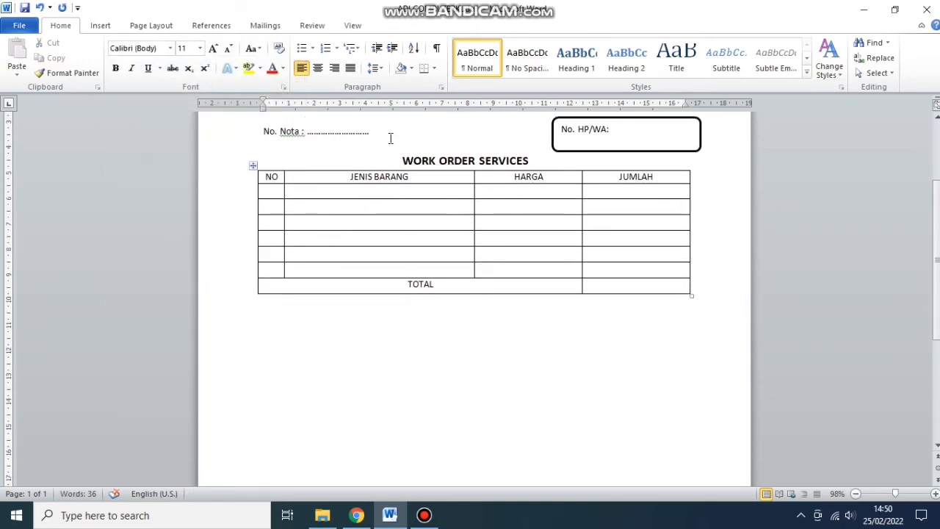
- Below the table, type NB: and the note that the warranty excludes software damage
scroll(489, 260, "down", 3)
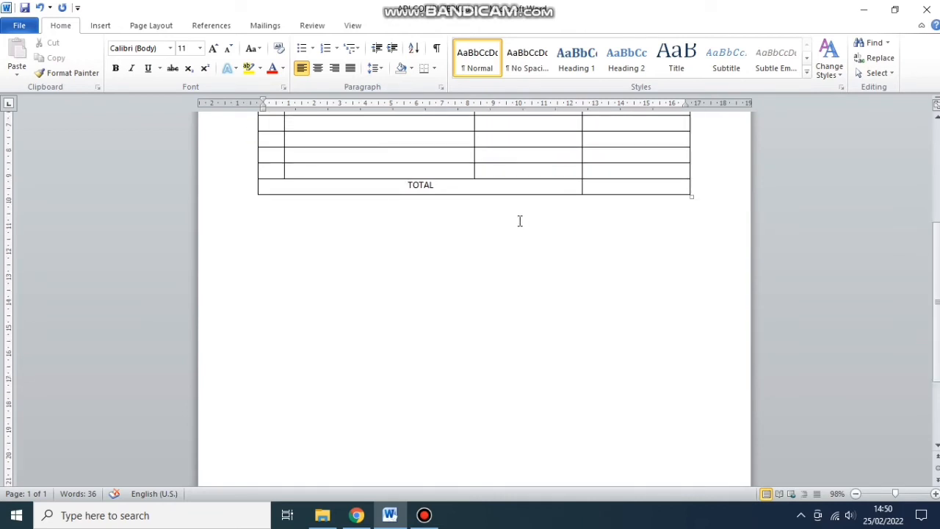
key("Return")
type("n")
key("BackSpace")
type("NB:")
key("Return")
type("g")
key("BackSpace")
type("Garansi")
type("tida")
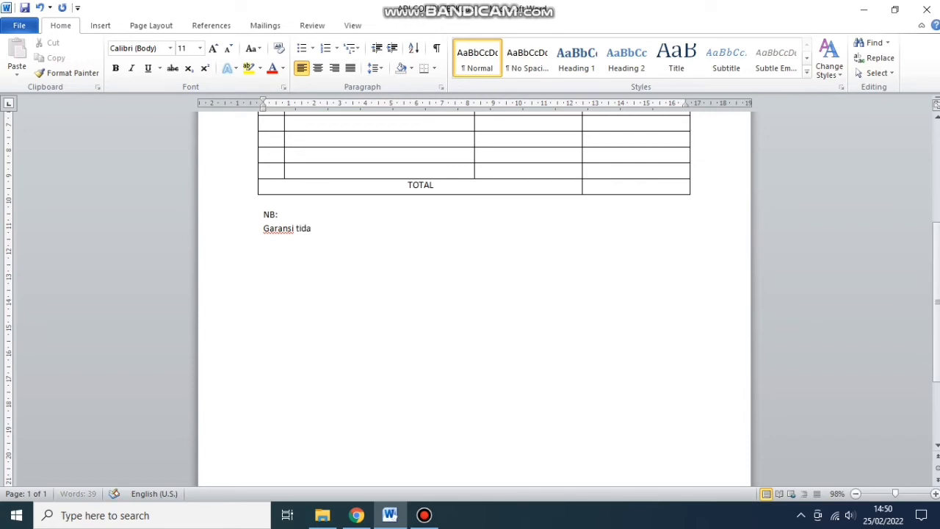
type("k berlaku")
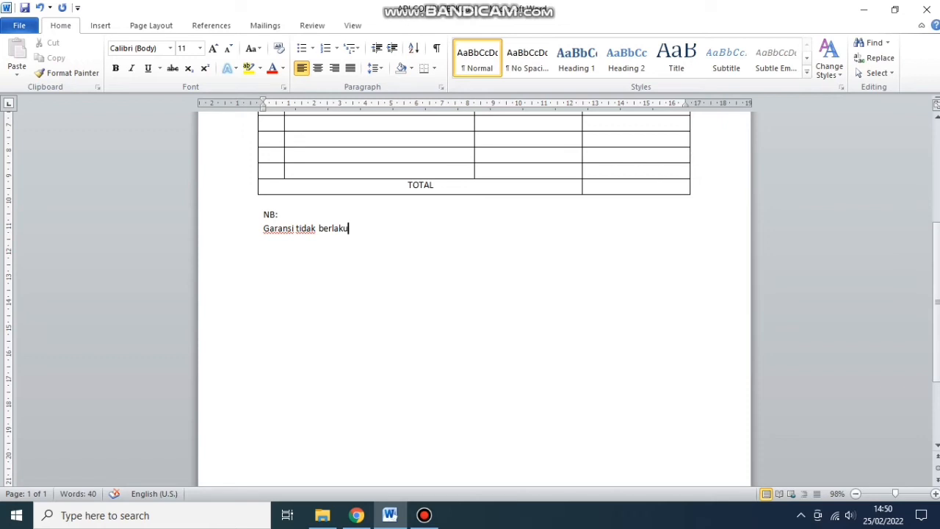
type(" untuk ")
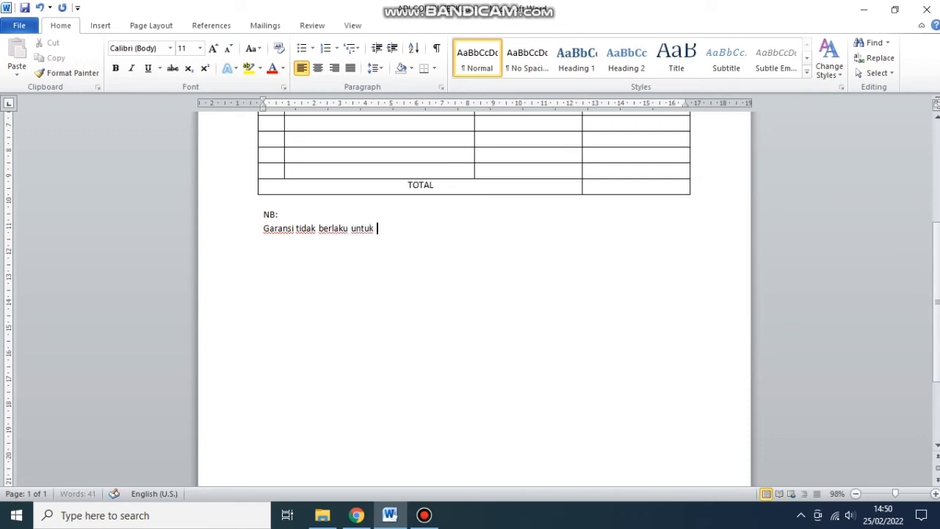
type("kerusakan softwar")
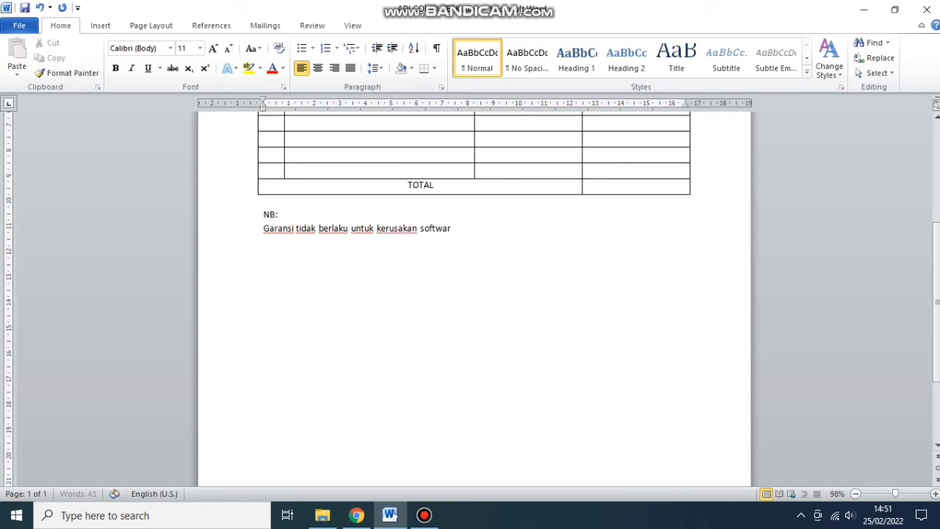
type("e")
key("Return")
- Add notes on the 30-day service warranty, cancellation fee, and non-returnable spareparts
type("Garansi servi")
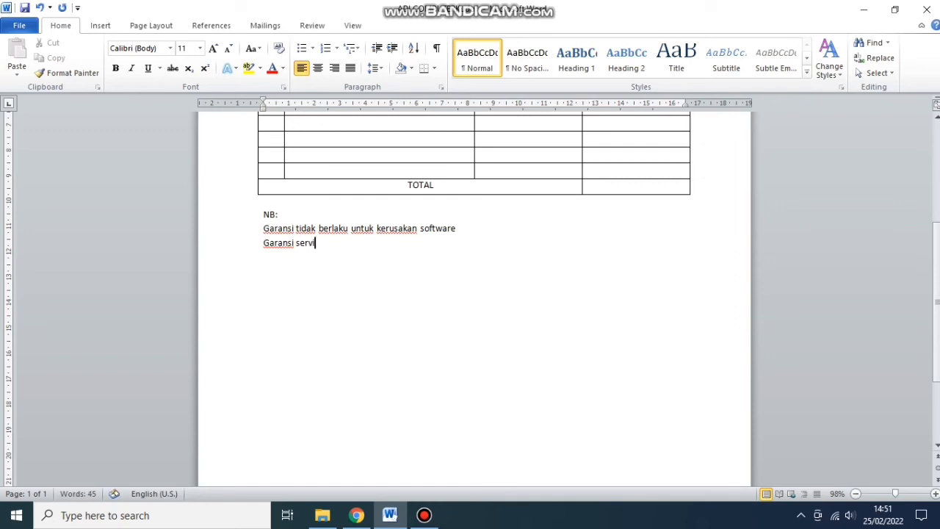
type("ce berlaku 30")
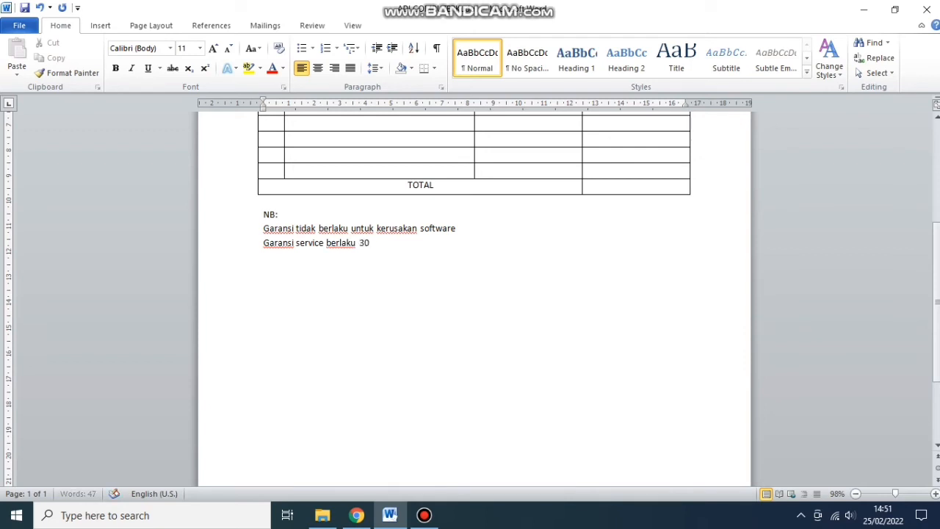
type(" hari sejak tangg")
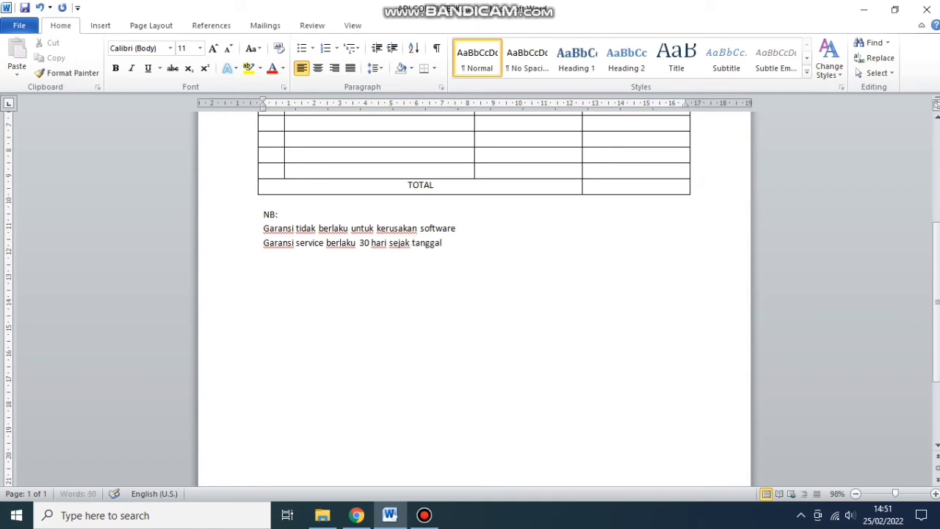
type("al penyerahan")
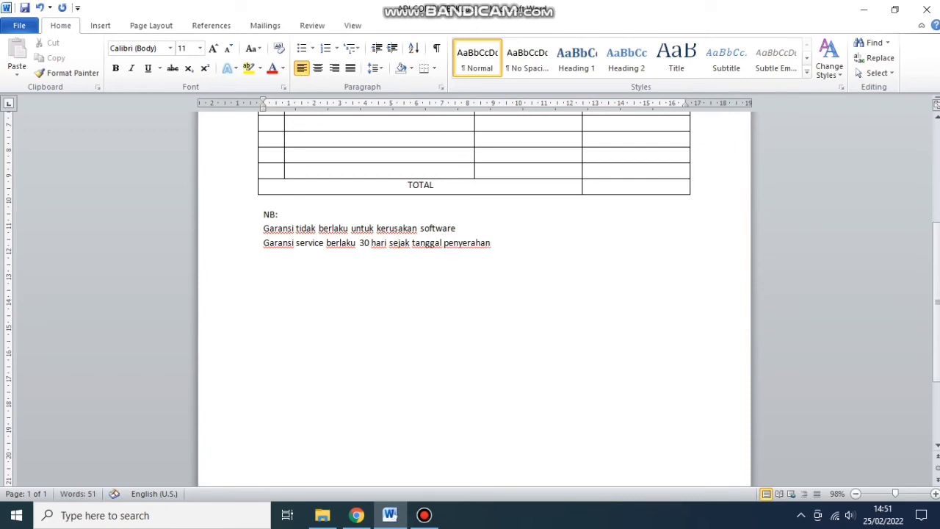
type("p")
type("embatalan serv")
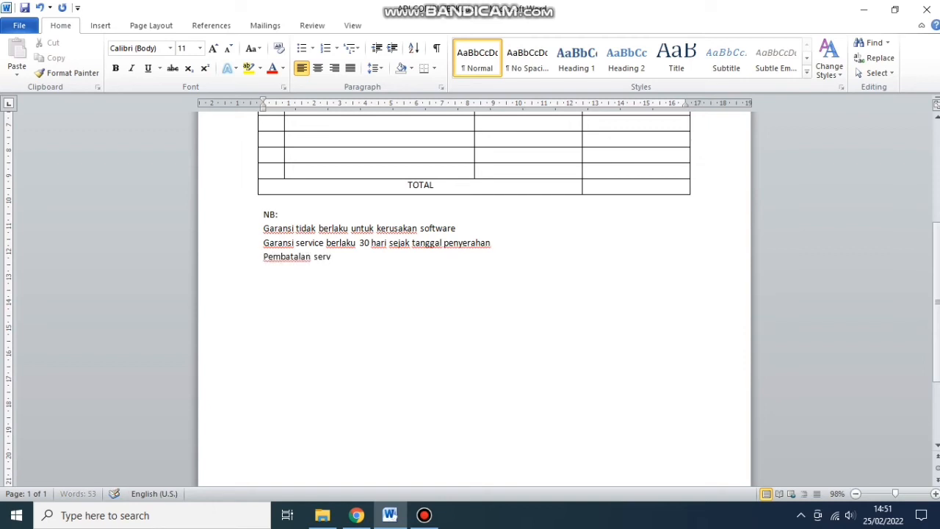
type("ice akan diu")
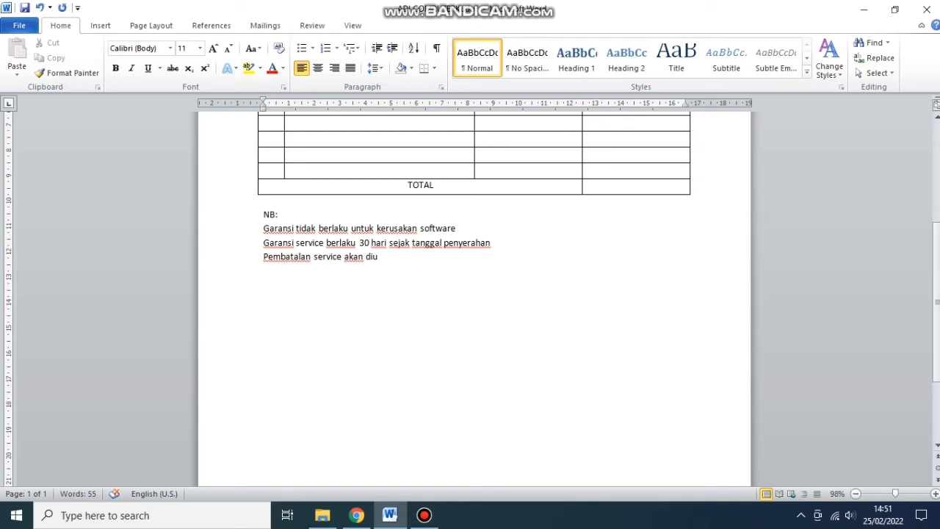
key("BackSpace")
type("kenakan bia")
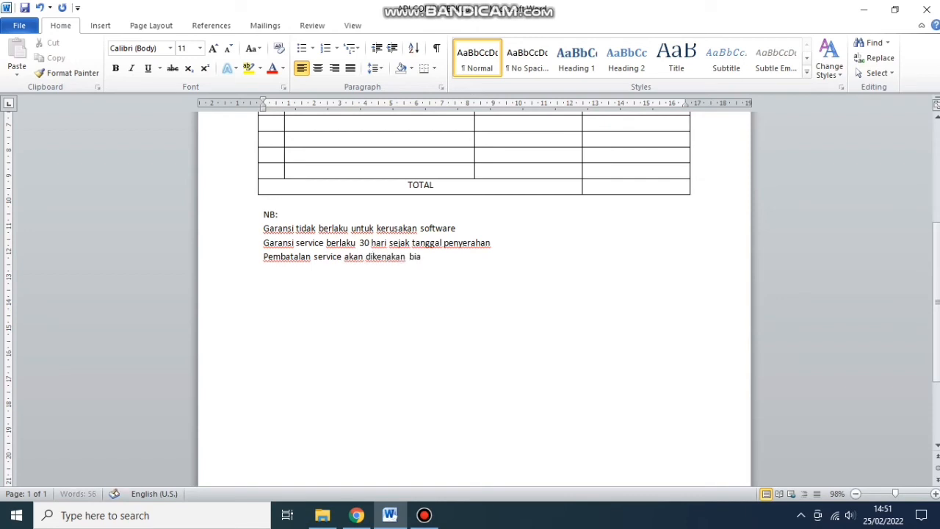
type("ya")
key("Return")
type("Spare")
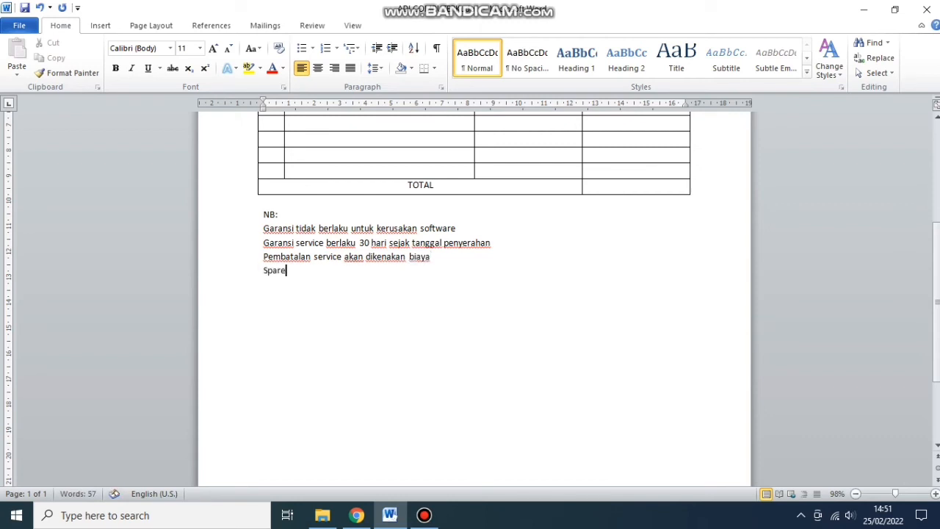
type("part yang sud")
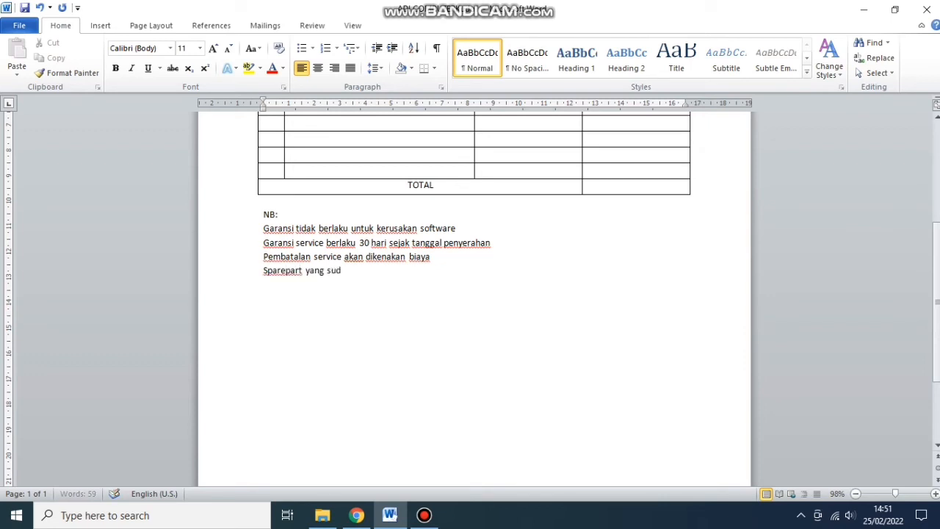
type("ah dibeli tidak")
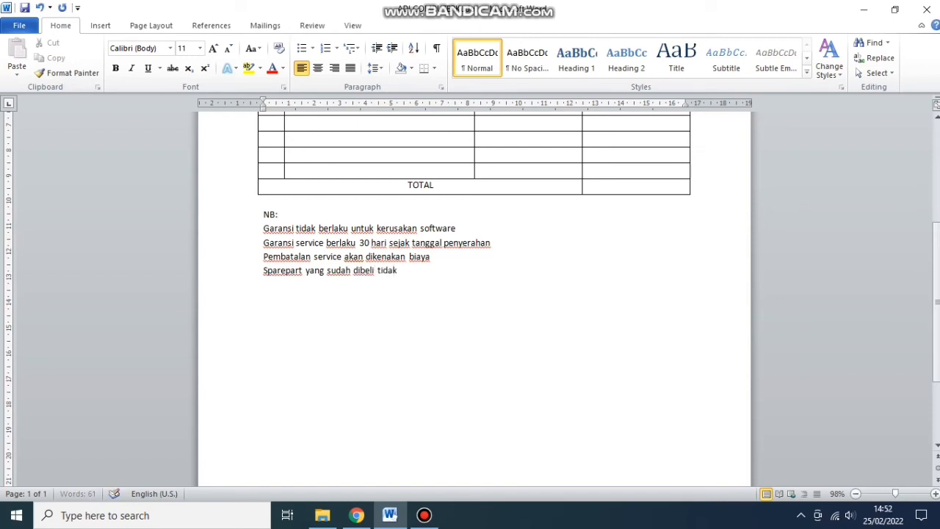
type(" boleh dikembali")
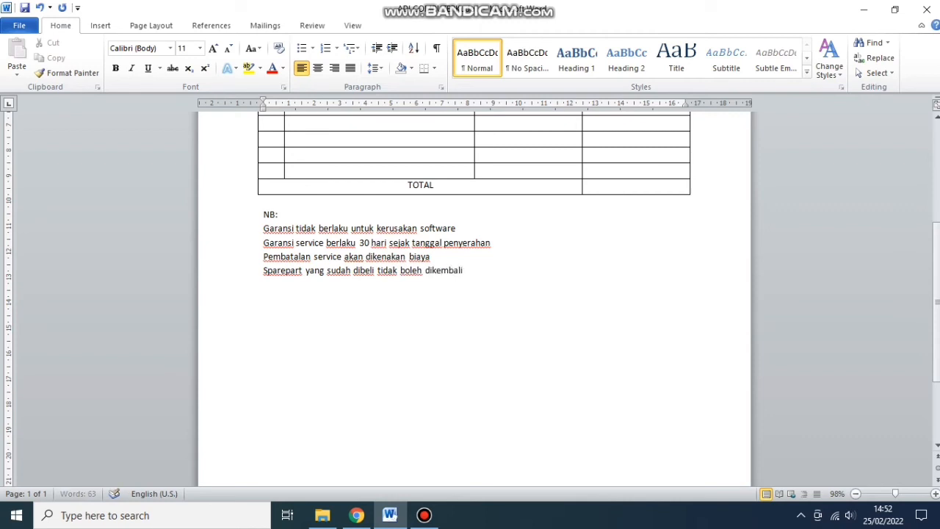
type("kan")
- Put an asterisk at the start of each of the four NB notes
left_click_drag(264, 229, 479, 270)
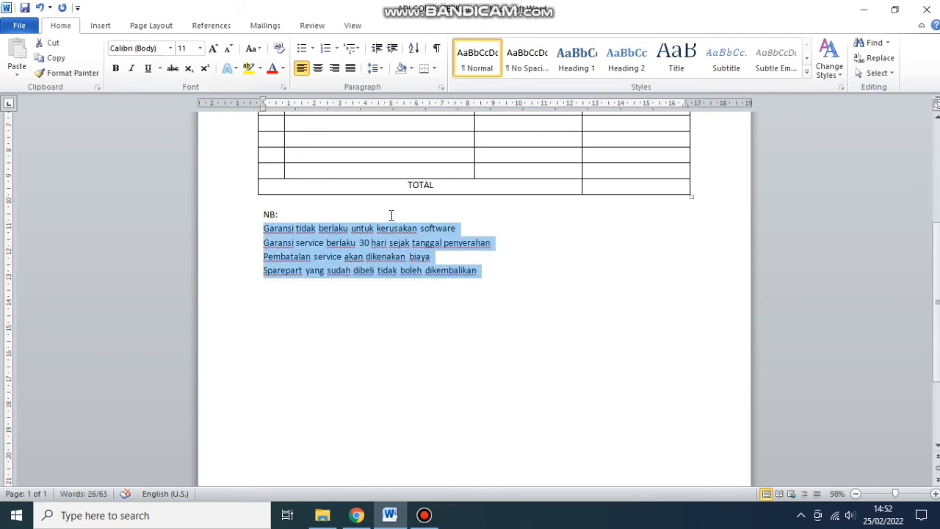
left_click(280, 215)
left_click(264, 228)
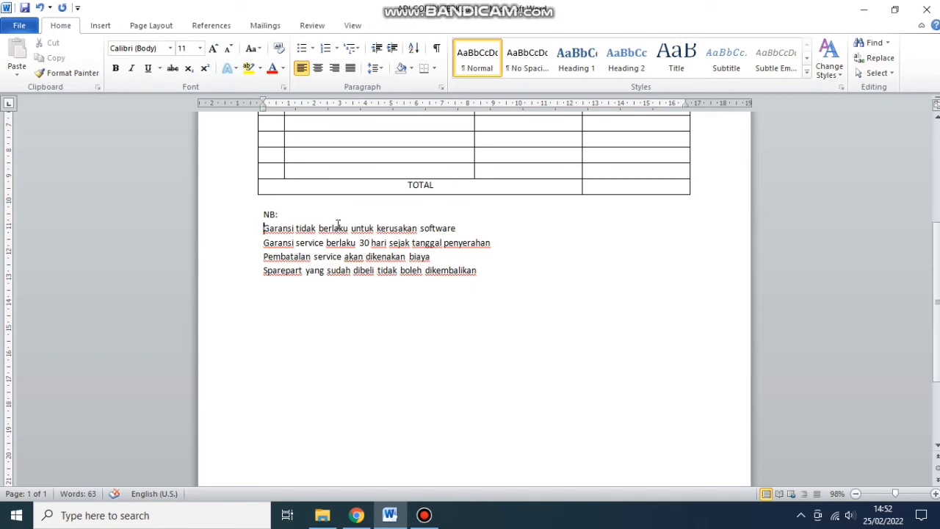
type("*")
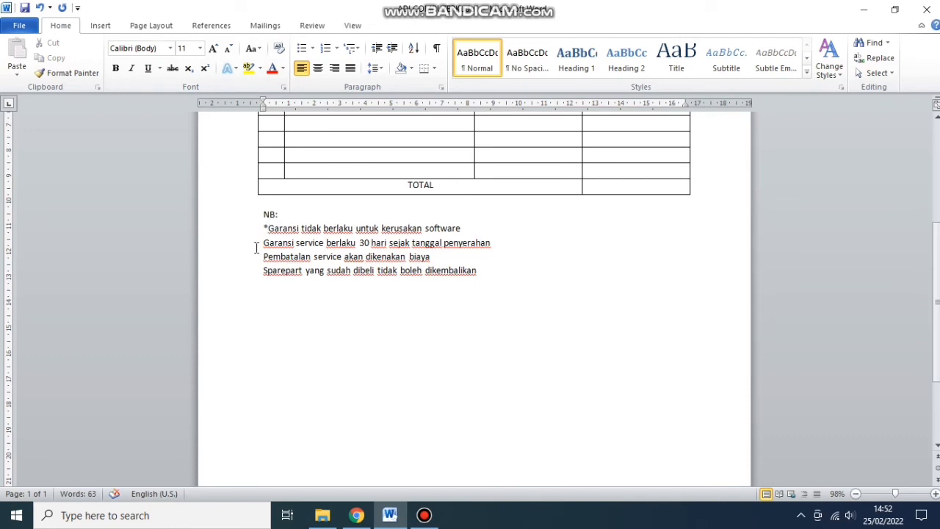
key("shift+End")
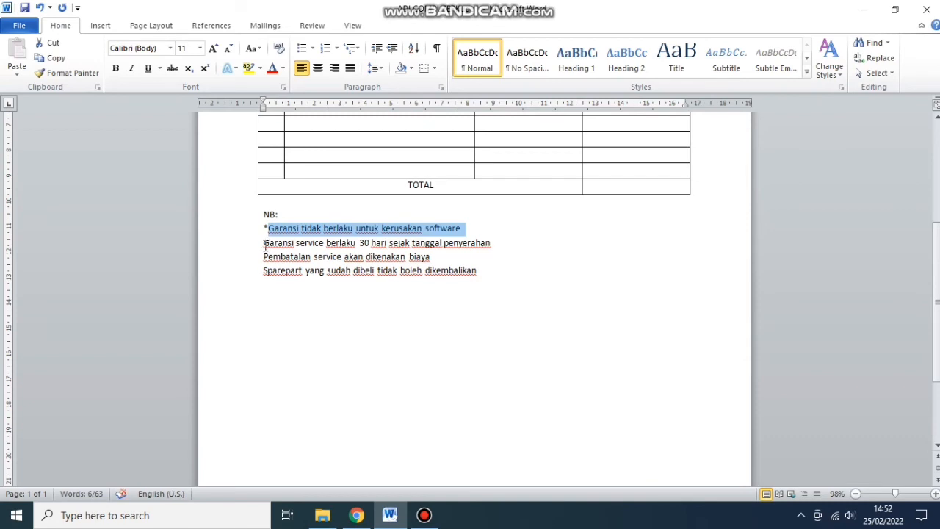
left_click(265, 244)
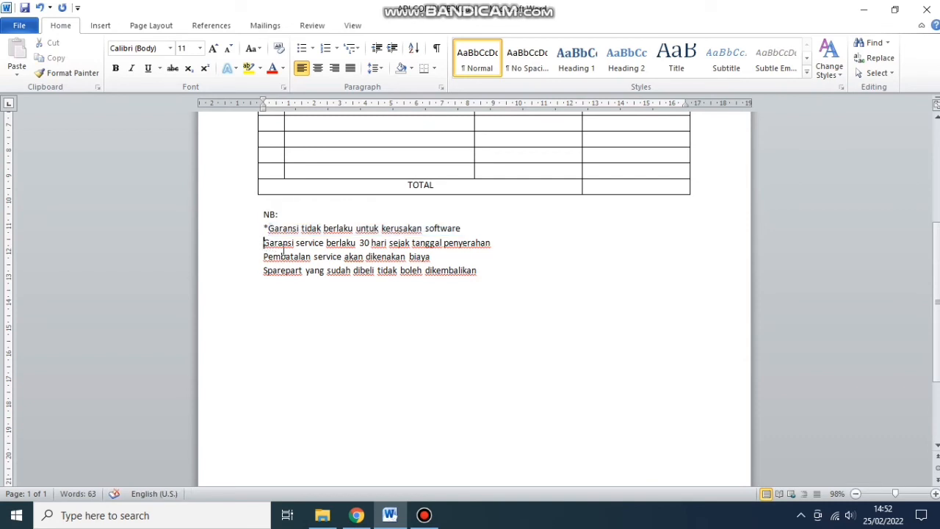
type("*")
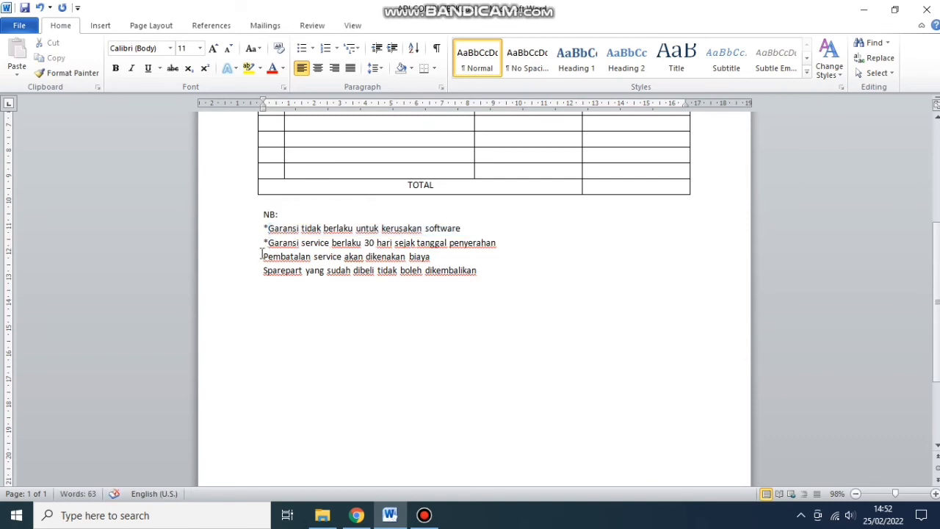
left_click(262, 256)
type("*")
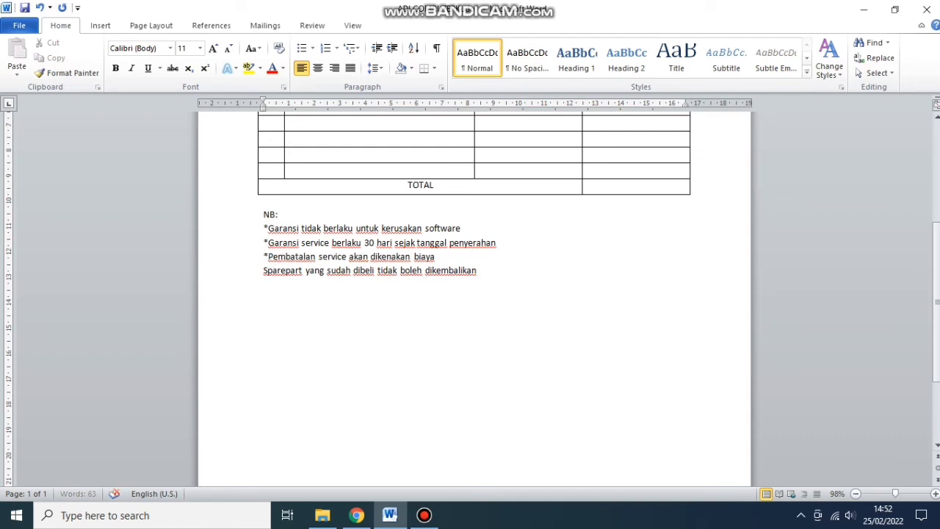
left_click(262, 272)
type("*")
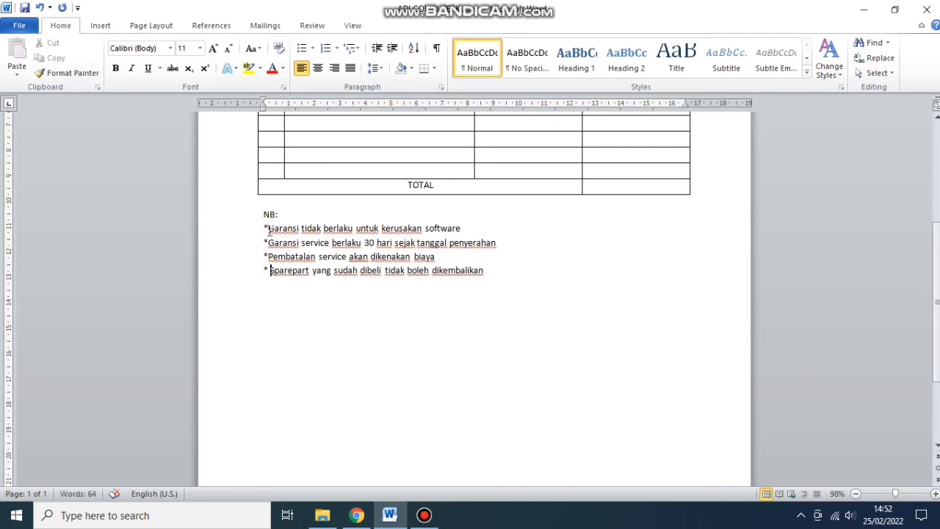
- Insert a space after each note's asterisk
left_click_drag(267, 229, 277, 230)
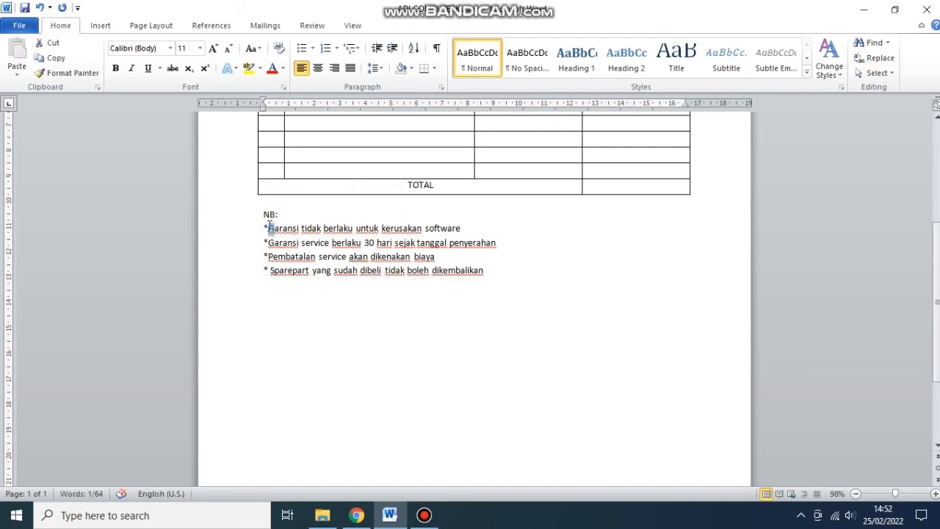
left_click(267, 230)
left_click(266, 243)
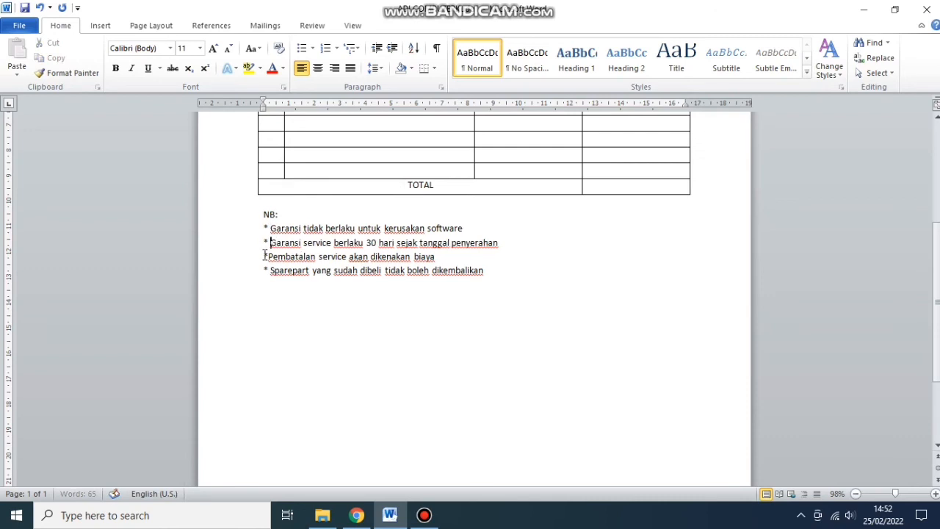
key("Down")
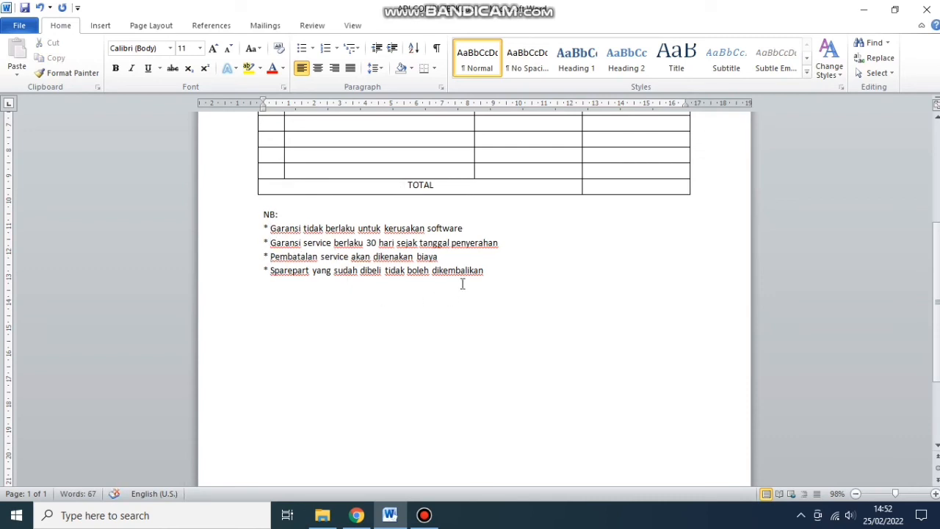
left_click(507, 281)
- Type HORMAT KAMI below the notes with a bracketed dotted signature line beneath it
key("Return")
type("HORMAT K")
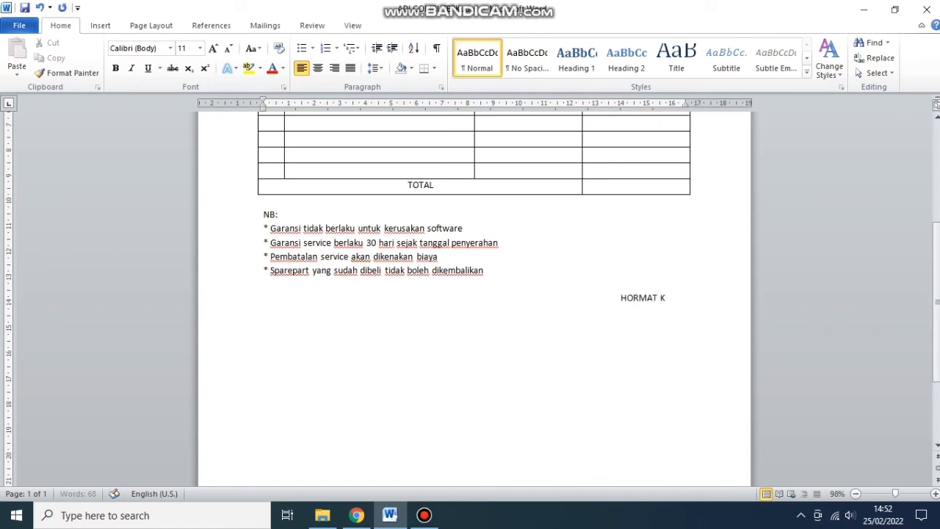
type("AMI")
key("Return")
key("Return")
key("Return")
type("(........................................")
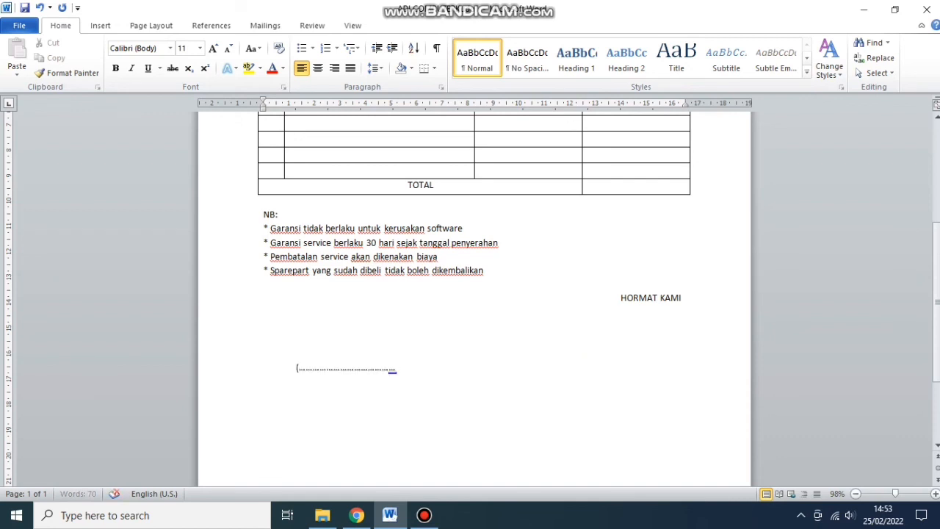
key("BackSpace")
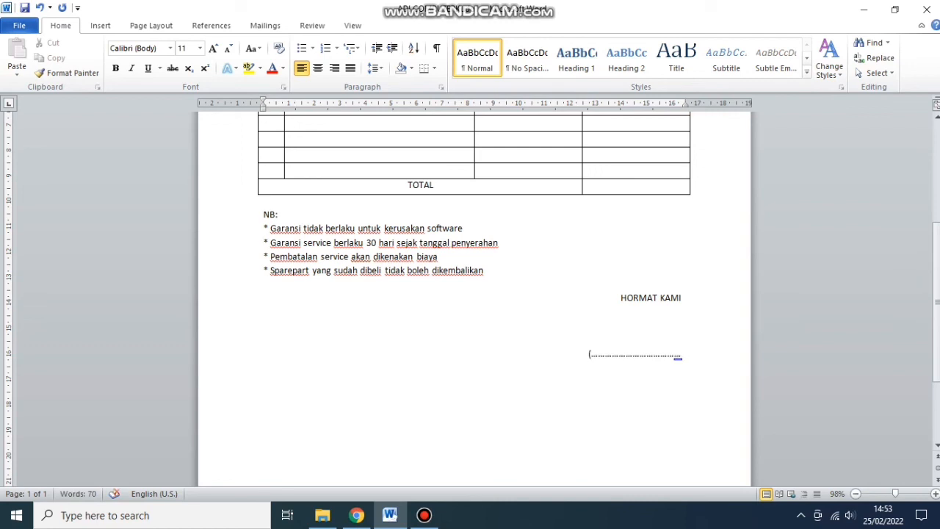
type(")")
- Align HORMAT KAMI with the dotted signature line and delete one blank line between them
left_click_drag(636, 296, 699, 307)
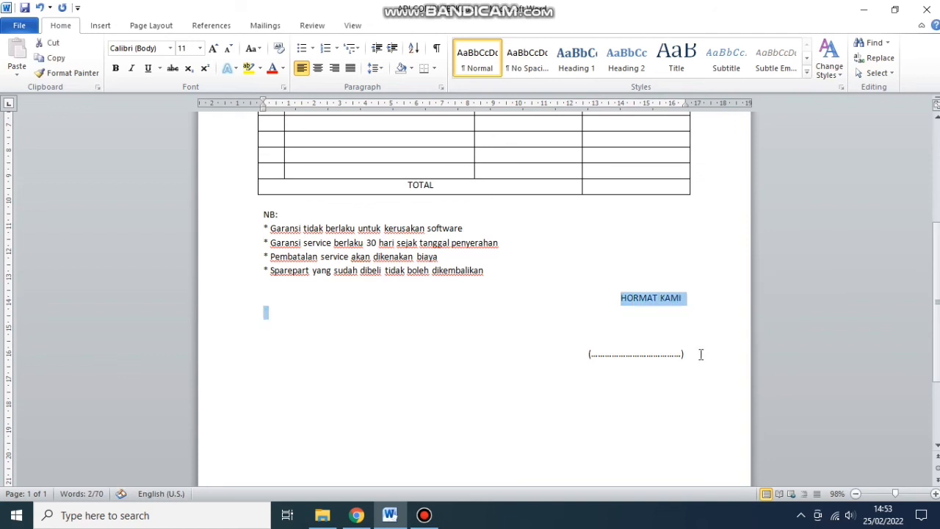
left_click(577, 353)
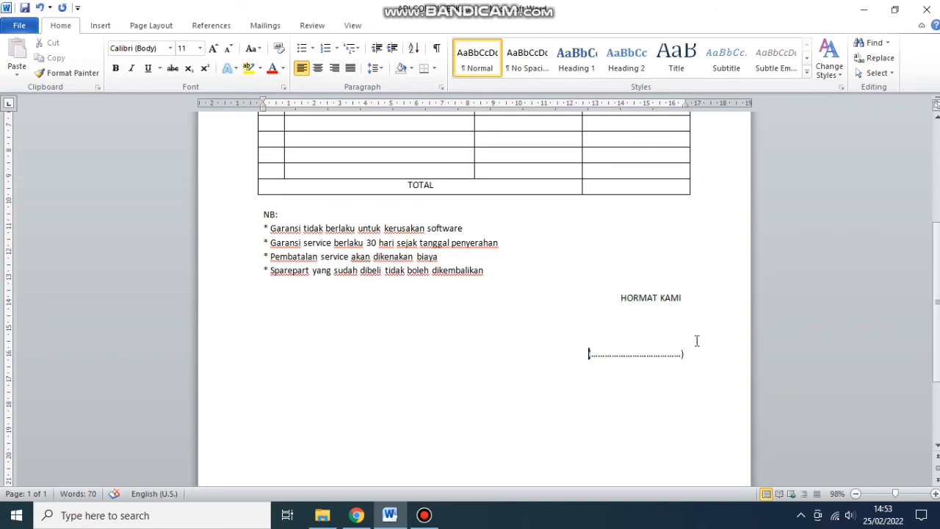
key("Return")
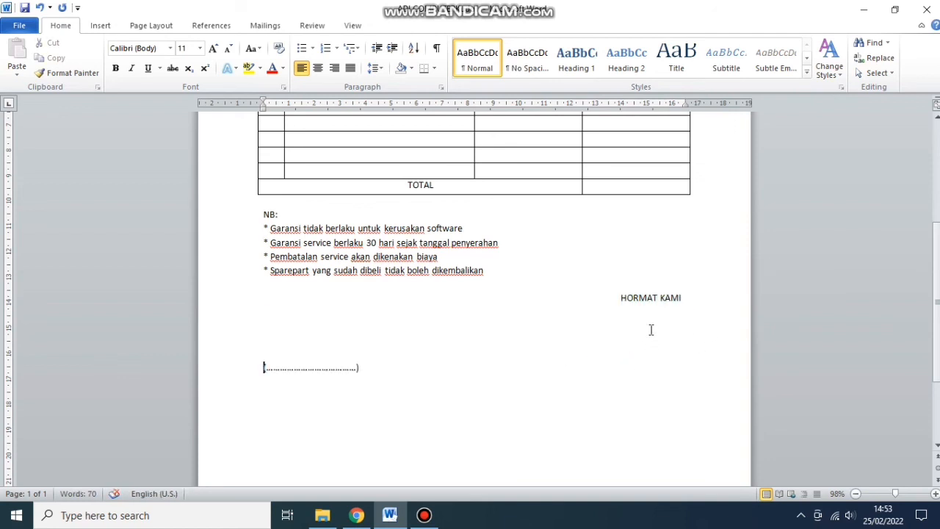
key("BackSpace")
key("BackSpace")
key("BackSpace")
key("BackSpace")
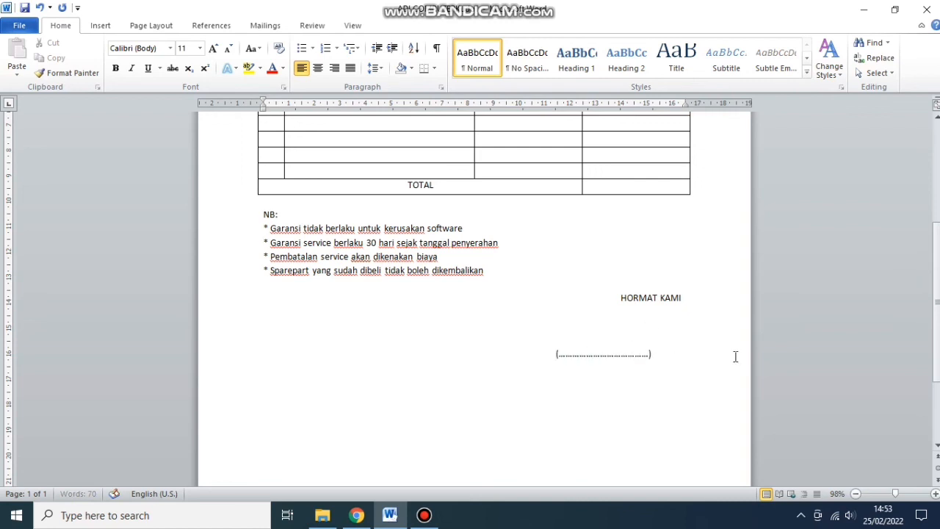
key("BackSpace")
key("BackSpace")
key("BackSpace")
key("BackSpace")
key("BackSpace")
key("BackSpace")
key("BackSpace")
key("BackSpace")
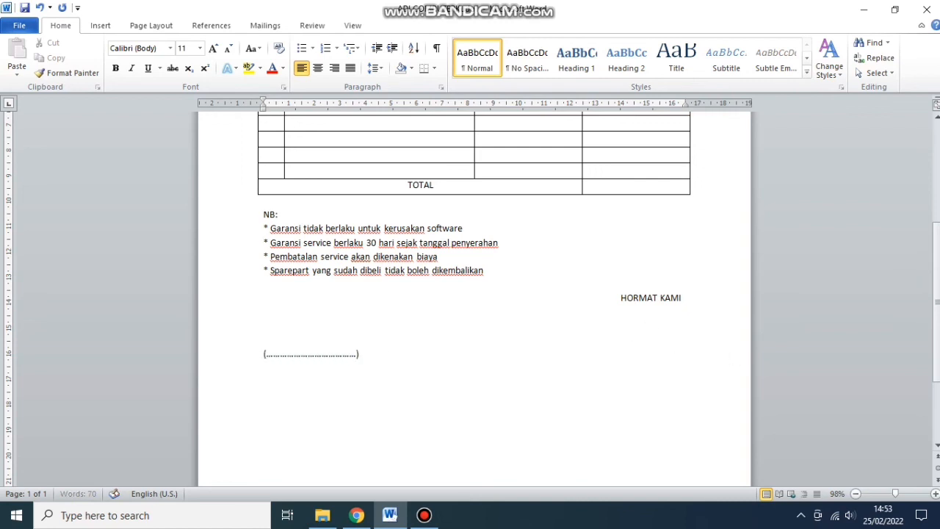
key("Tab")
key("Tab")
key("Tab")
key("Tab")
key("Tab")
key("Tab")
key("Tab")
key("Tab")
key("Tab")
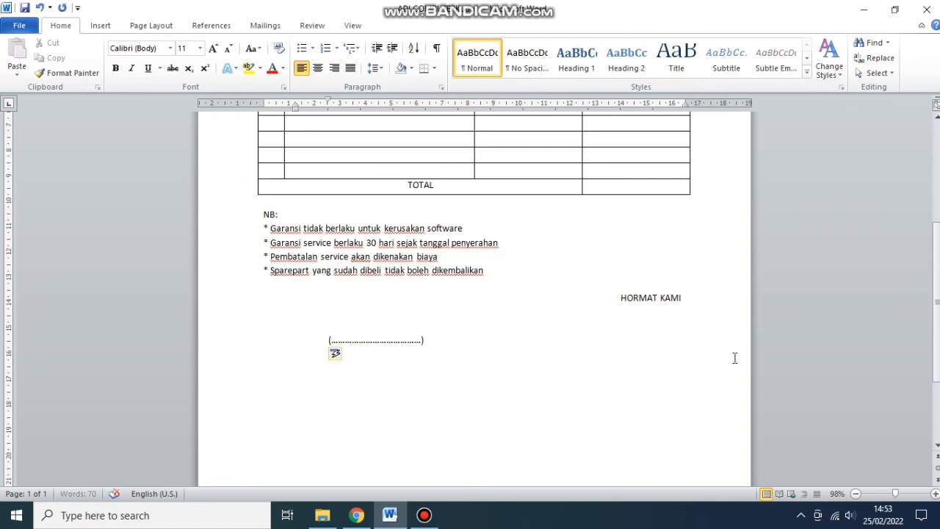
key("Tab")
key("Tab")
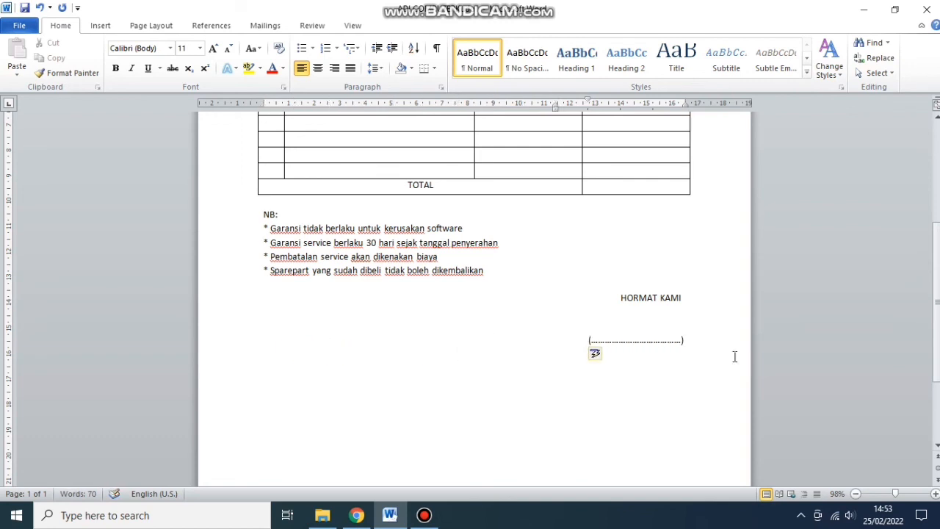
key("BackSpace")
key("Return")
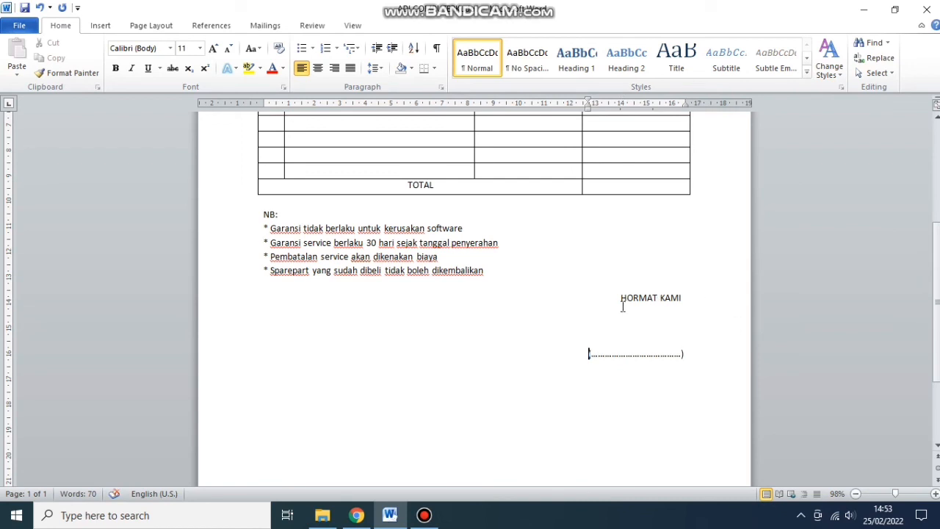
key("BackSpace")
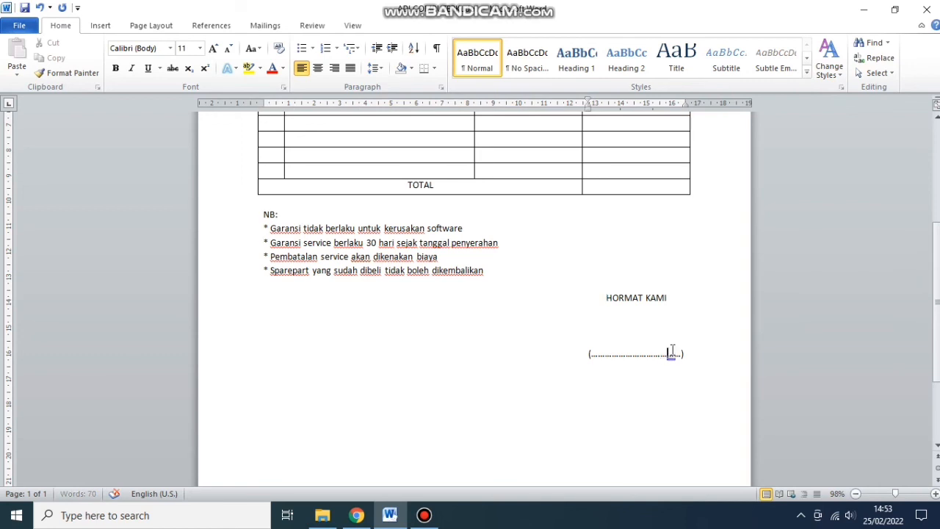
left_click(656, 323)
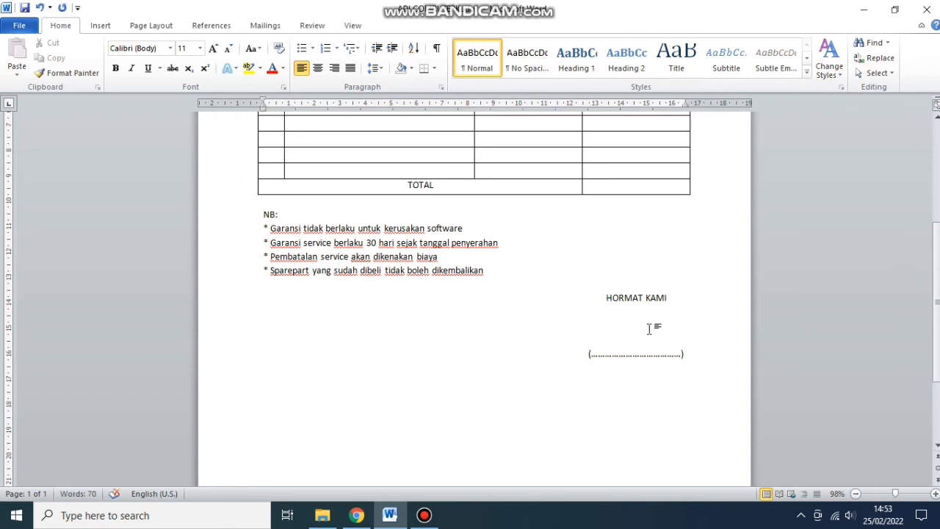
key("BackSpace")
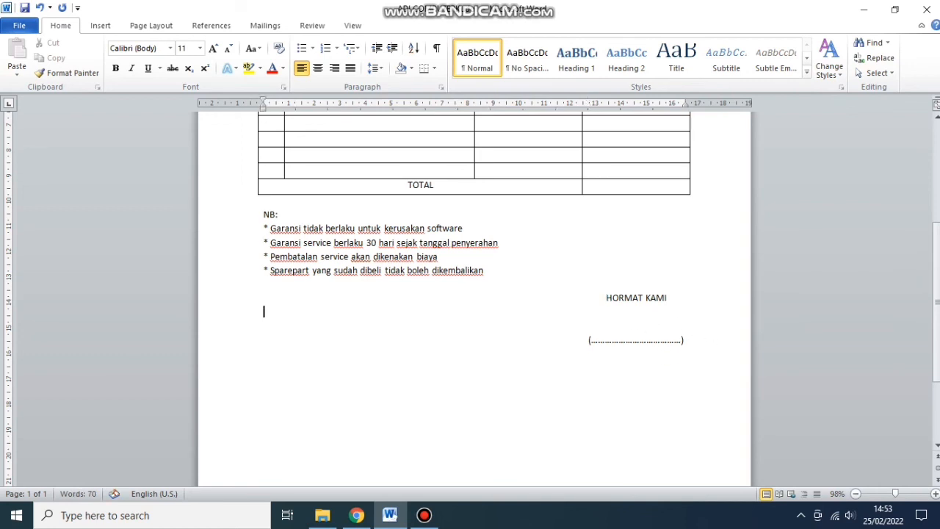
- Review the completed work-order form and save the document
scroll(698, 358, "up", 1)
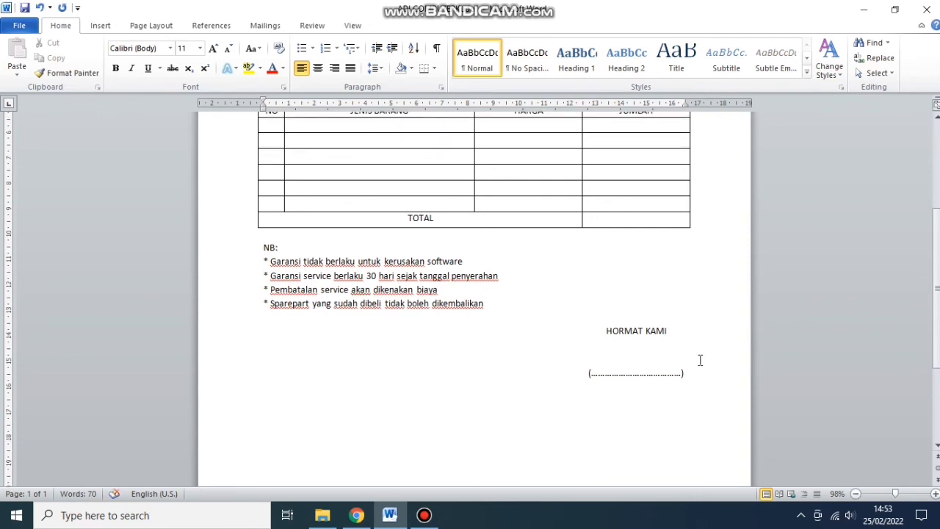
scroll(700, 360, "up", 4)
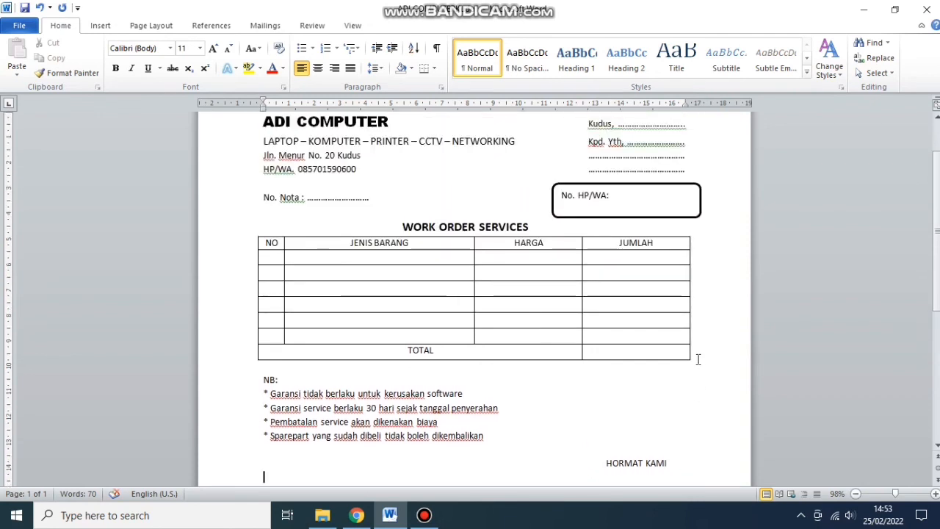
scroll(698, 359, "down", 2)
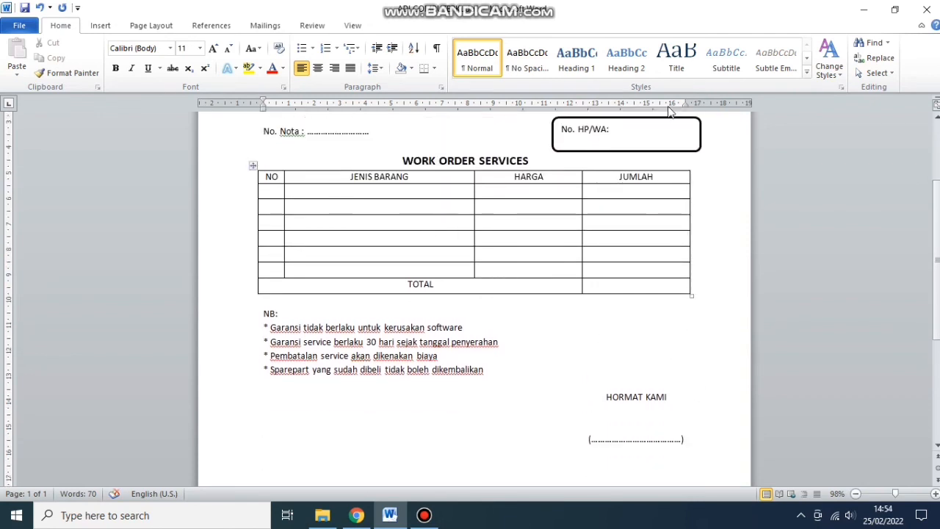
scroll(653, 352, "up", 1)
scroll(652, 352, "up", 3)
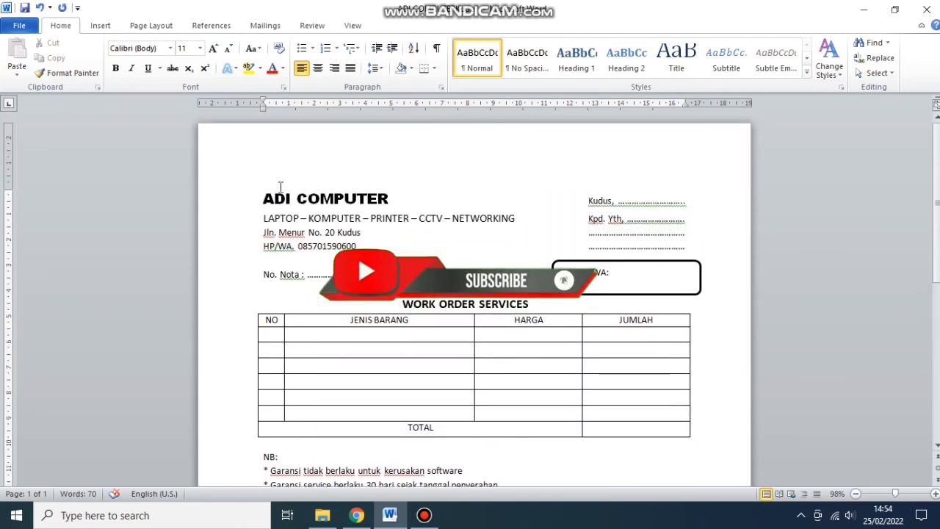
scroll(519, 325, "down", 3)
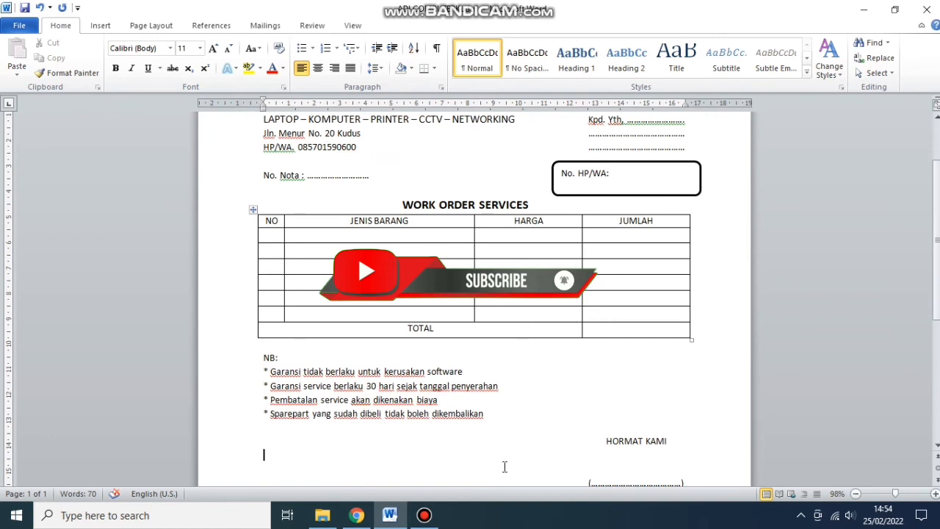
scroll(450, 397, "down", 1)
scroll(383, 322, "up", 2)
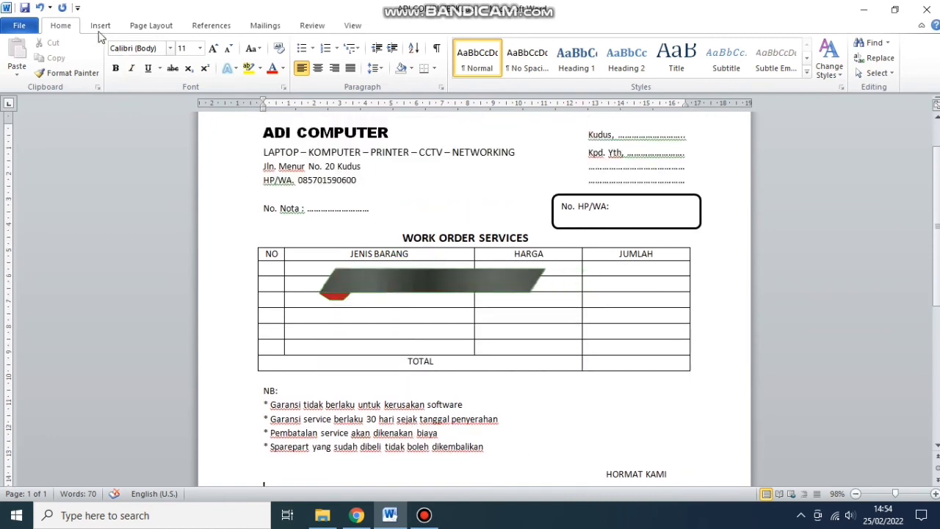
left_click(24, 9)
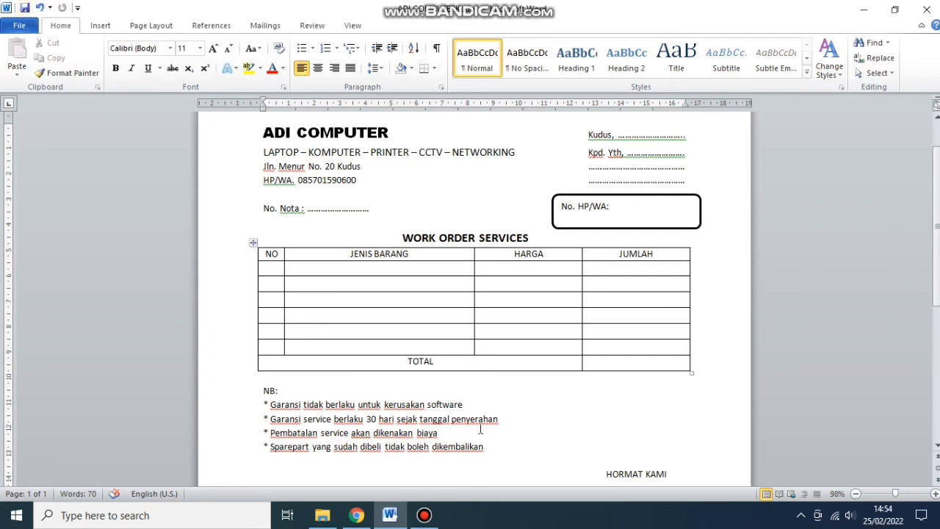
- Check the form once more and close Word
scroll(478, 428, "down", 3)
scroll(479, 426, "up", 5)
scroll(415, 366, "down", 5)
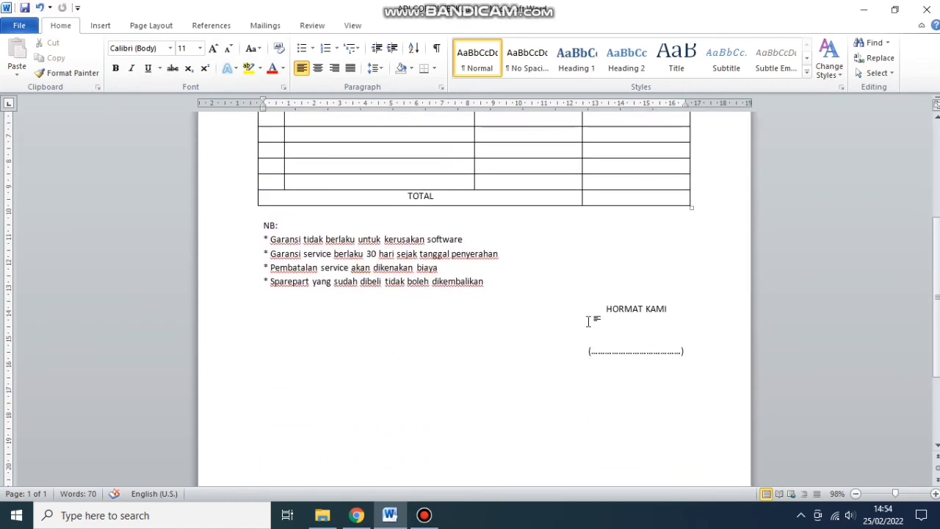
scroll(594, 319, "up", 4)
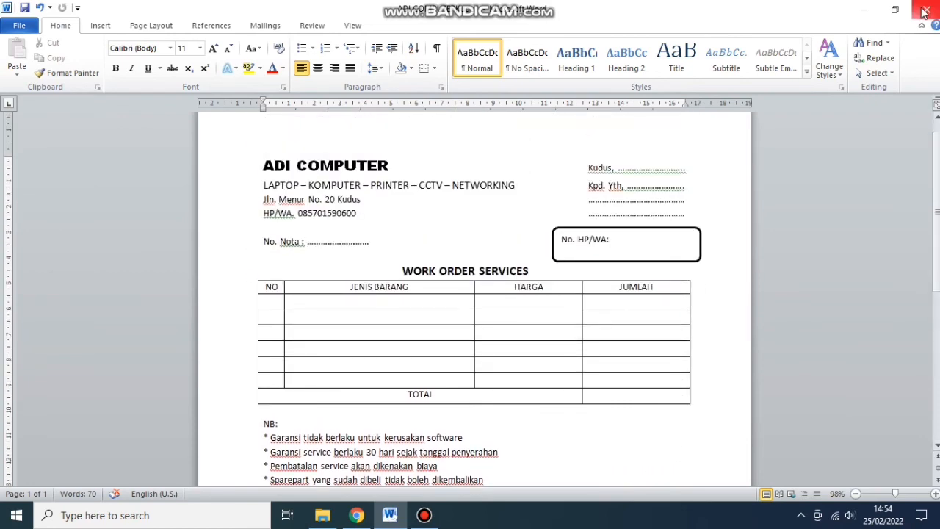
left_click(924, 12)
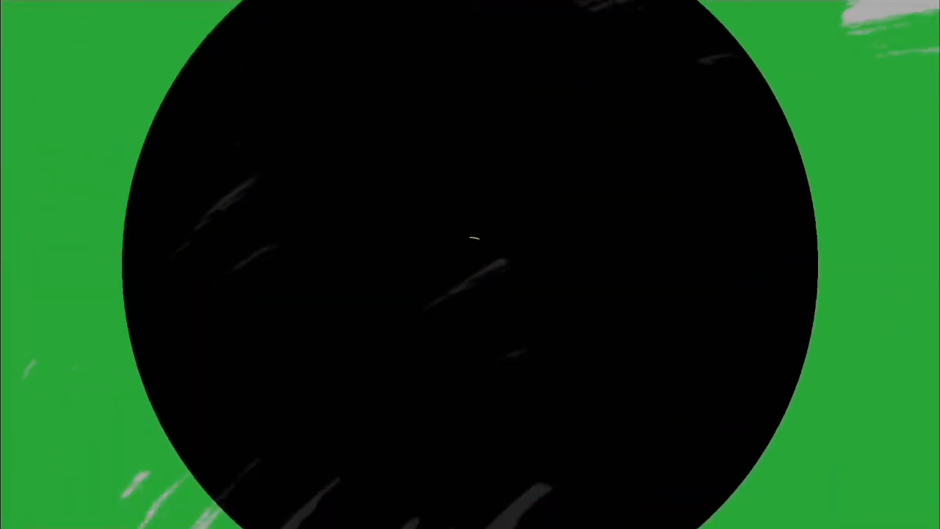